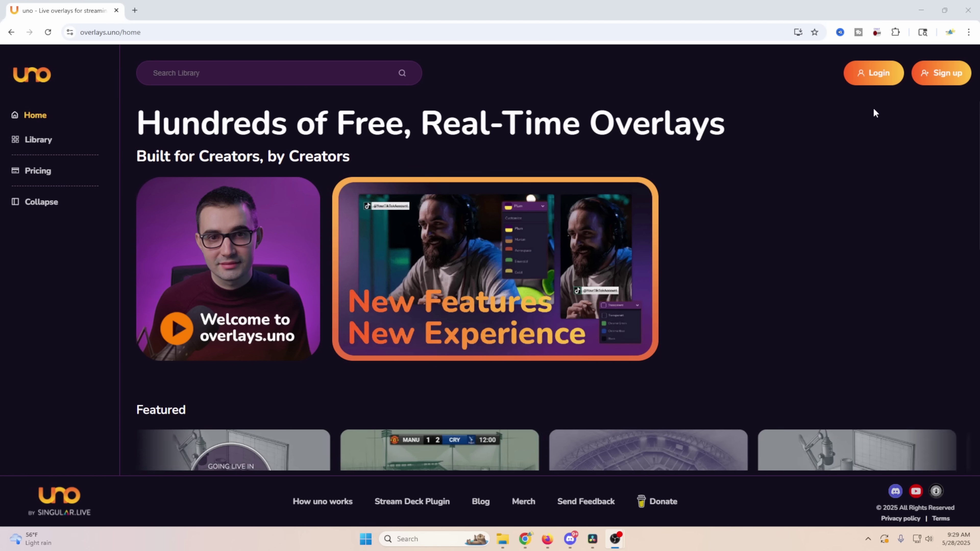
Sign in to overlays.uno with a Google account.
left_click(869, 73)
left_click(478, 400)
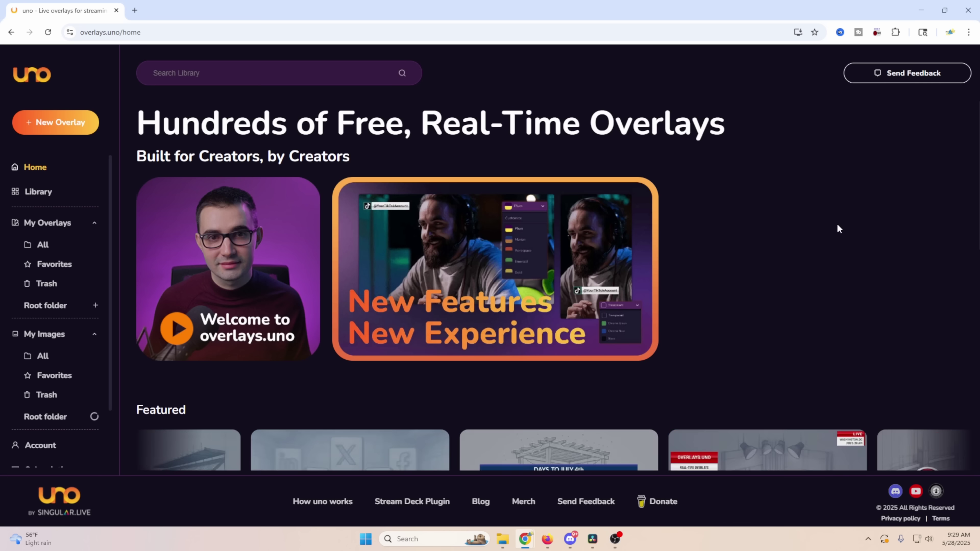
left_click(26, 142)
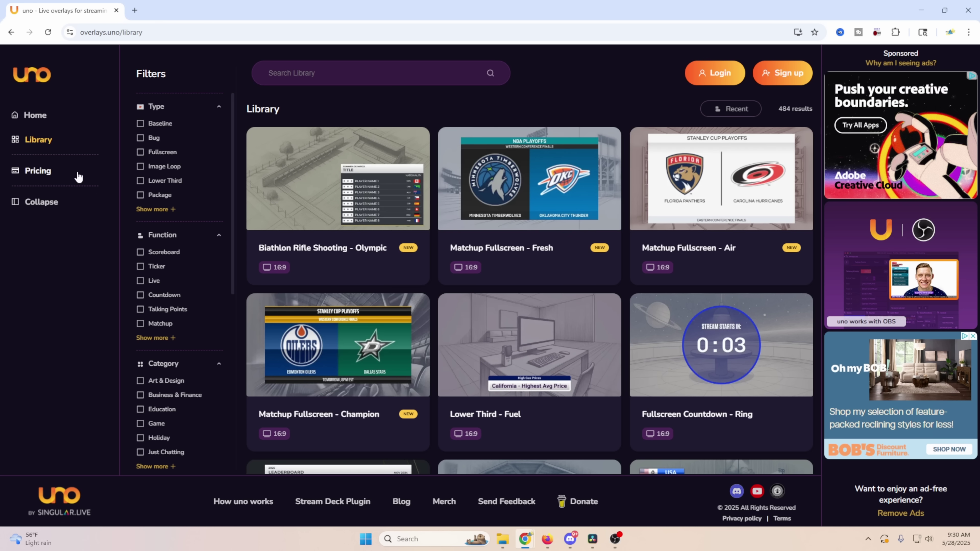
Compare the uno Free ($0.00) and uno Plus ($2.99 monthly) plans, then sign in again.
left_click(39, 172)
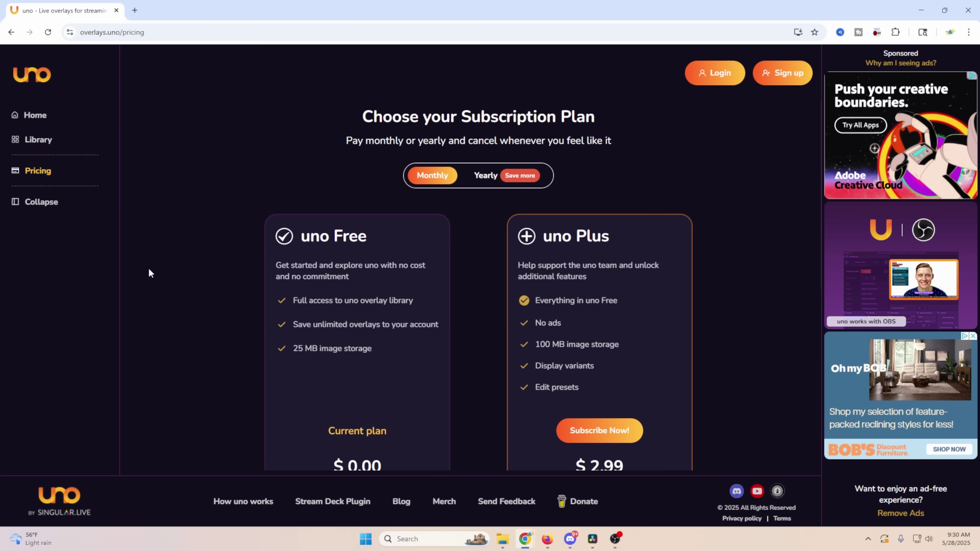
scroll(188, 270, "down", 2)
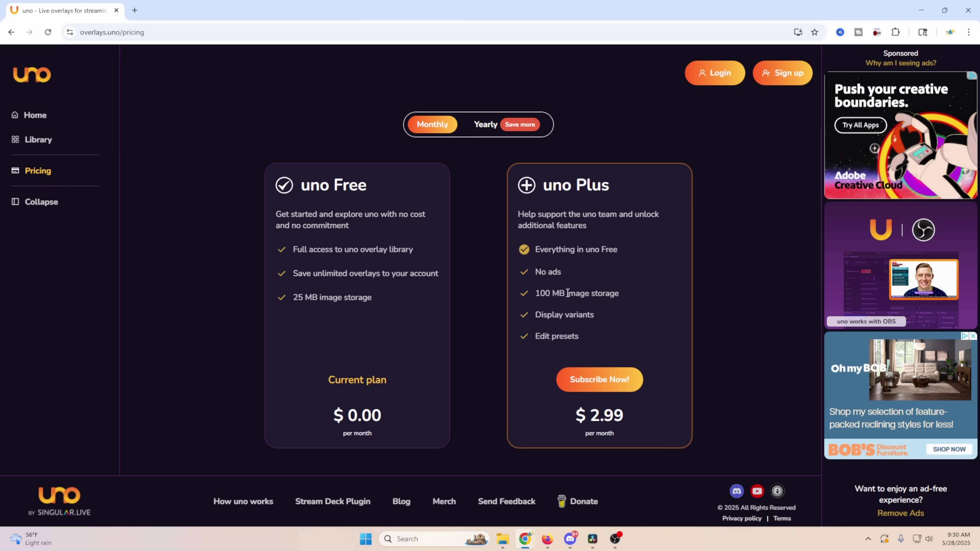
scroll(451, 318, "up", 2)
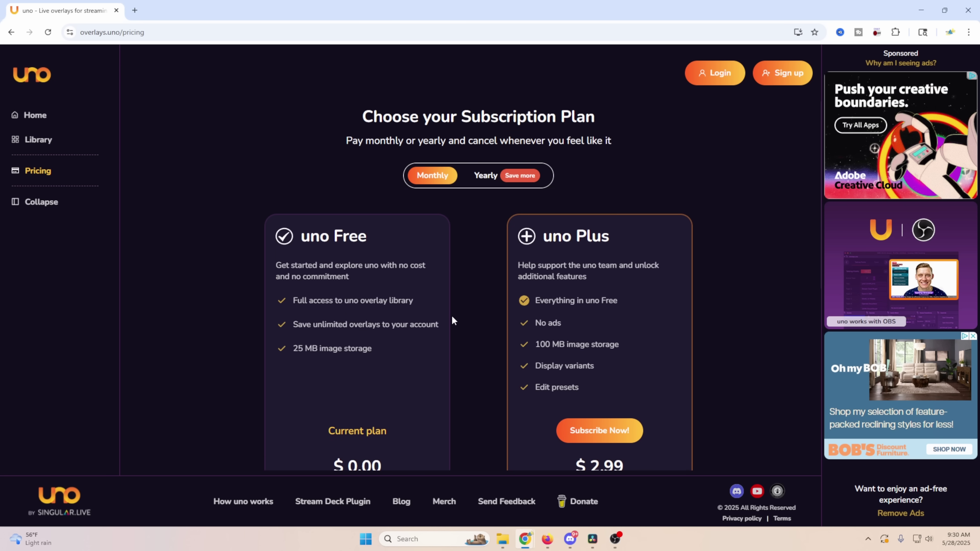
scroll(451, 315, "down", 4)
scroll(452, 316, "up", 1)
scroll(453, 317, "down", 1)
scroll(453, 318, "up", 4)
scroll(584, 261, "down", 1)
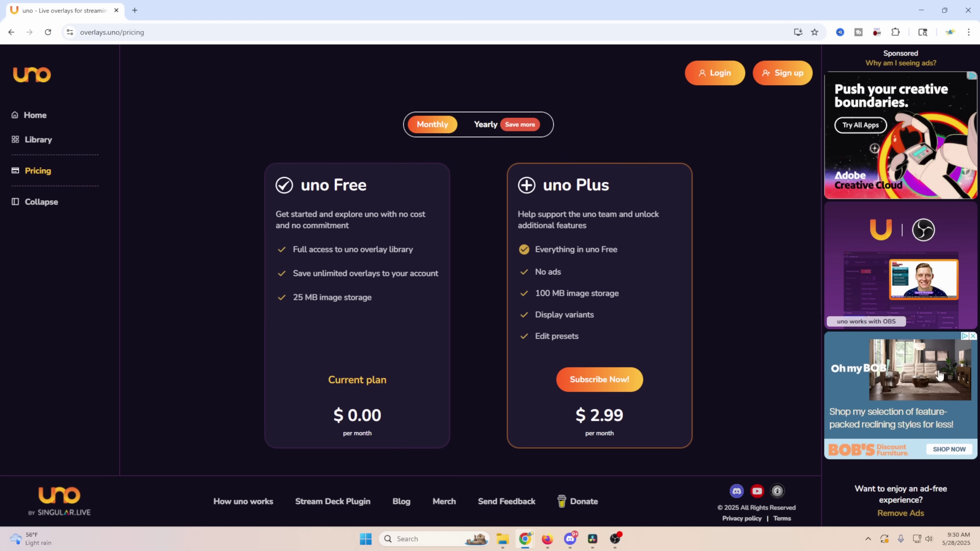
scroll(710, 272, "up", 1)
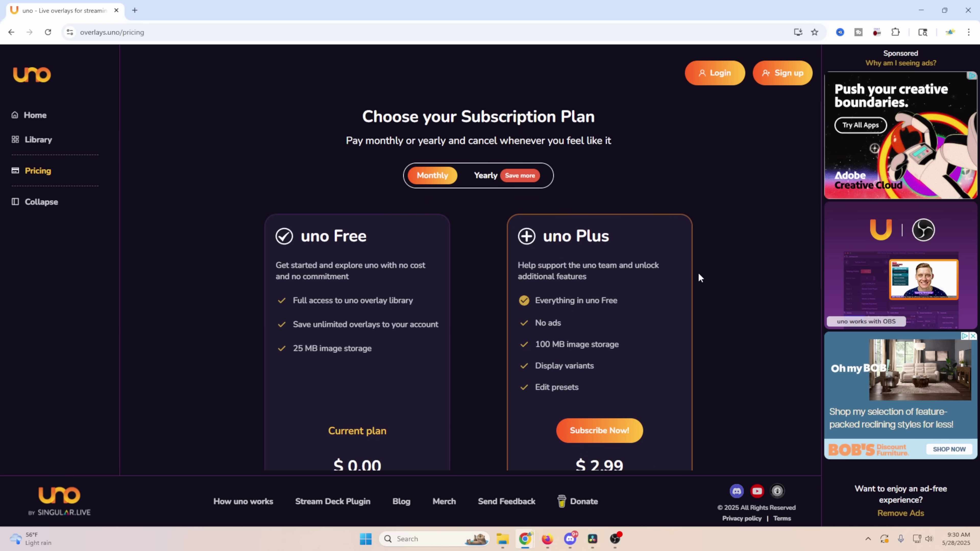
left_click(696, 79)
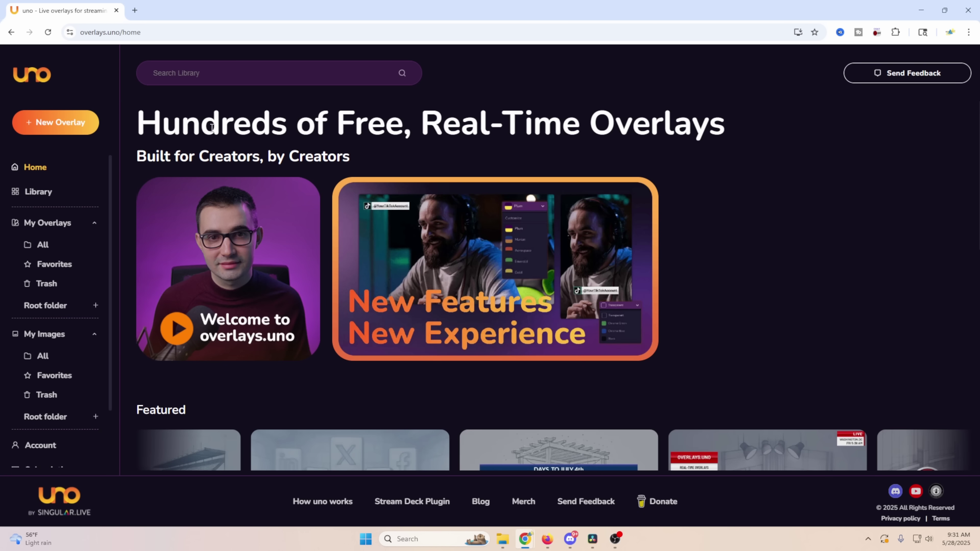
List all 13 saved overlays under My Overlays and open Image Loop | Clean.
left_click(37, 193)
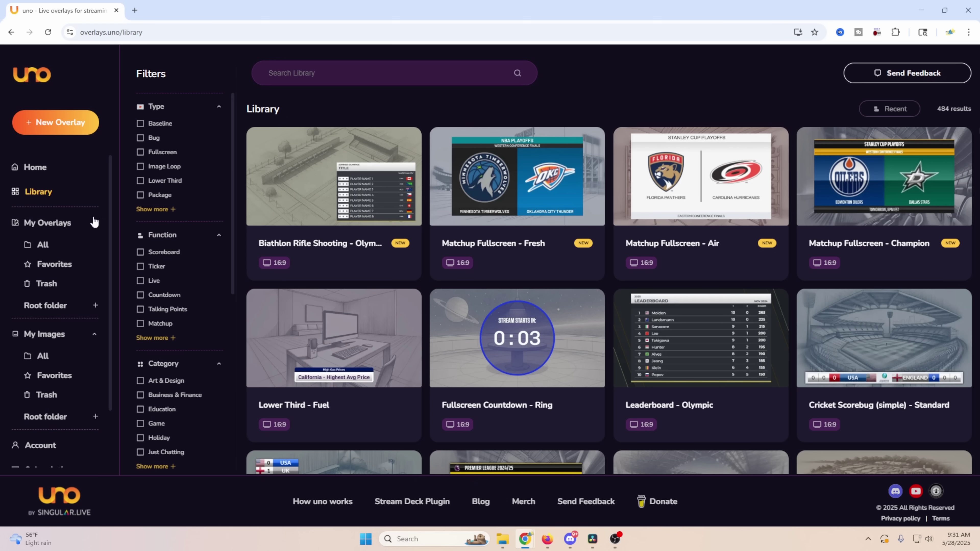
left_click(36, 227)
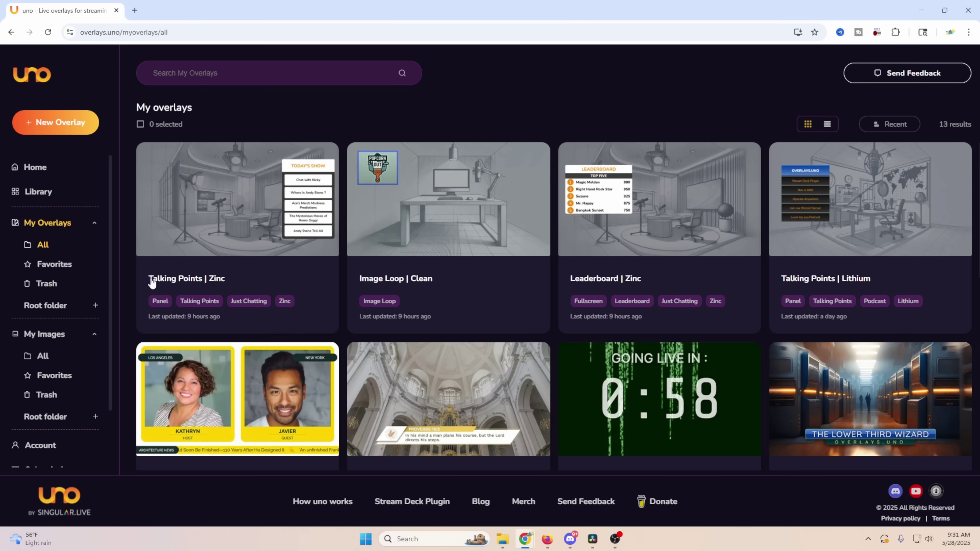
scroll(504, 363, "down", 5)
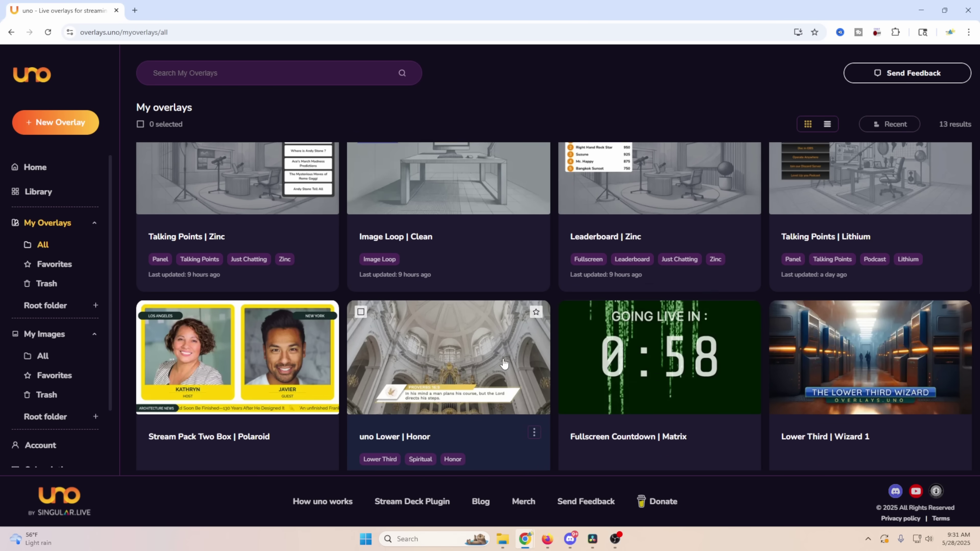
scroll(504, 363, "down", 5)
scroll(502, 357, "up", 10)
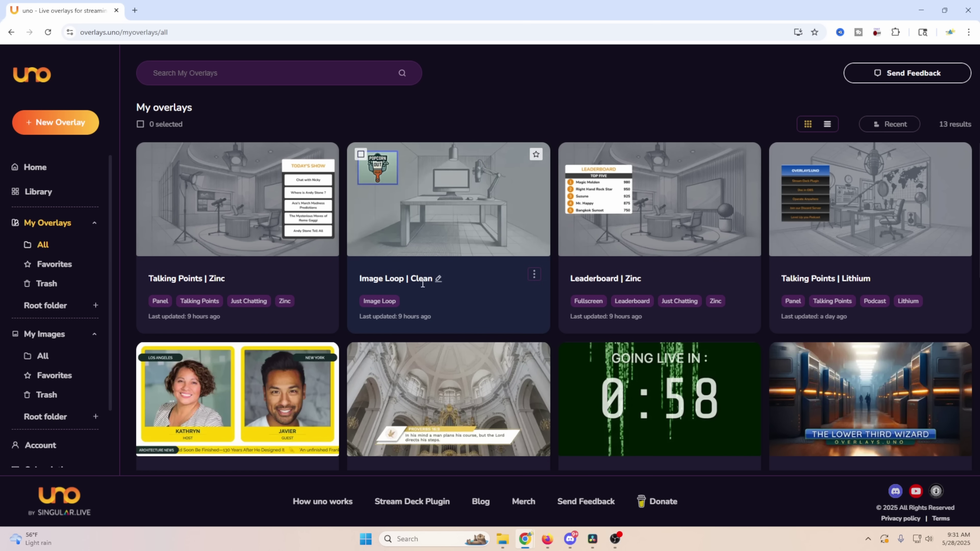
left_click(480, 294)
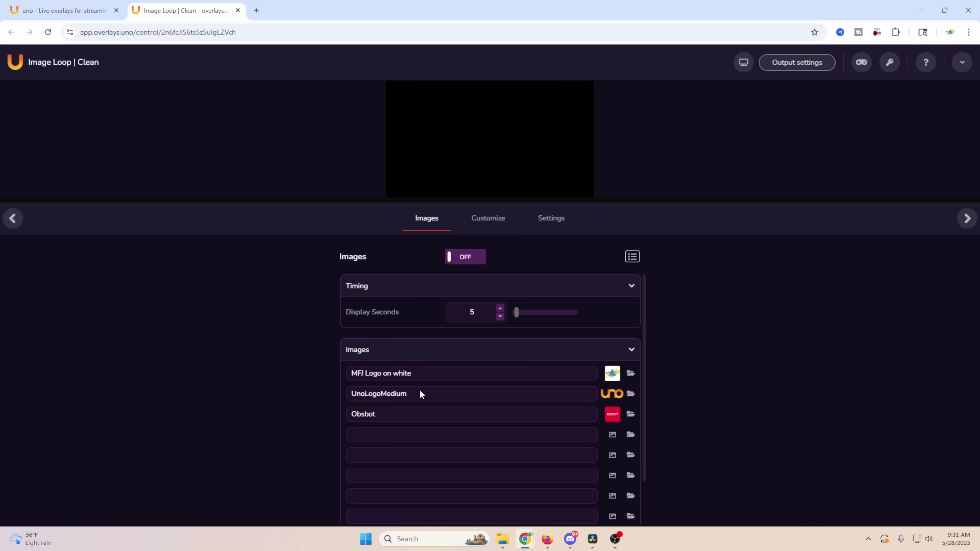
Preview the image loop by switching Images on and back off.
mouse_move(615, 376)
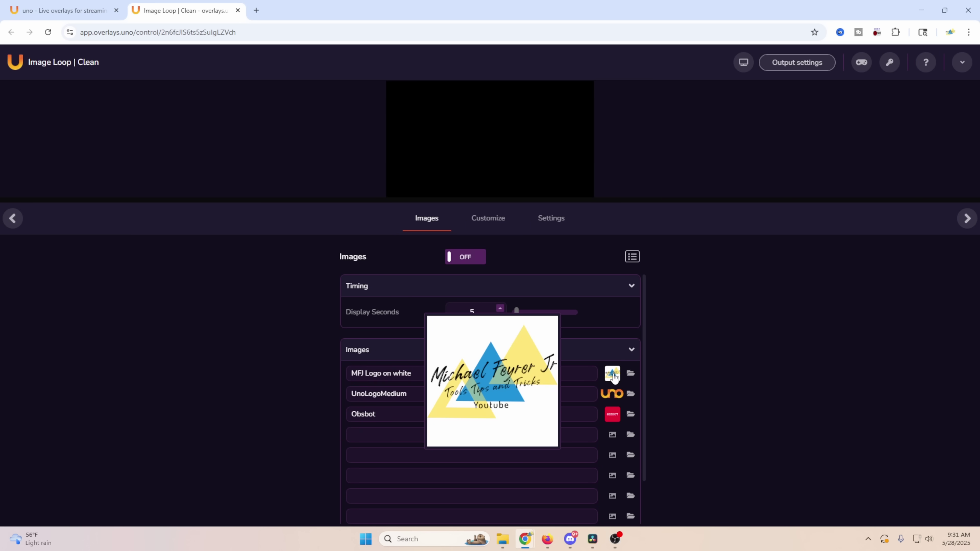
mouse_move(613, 394)
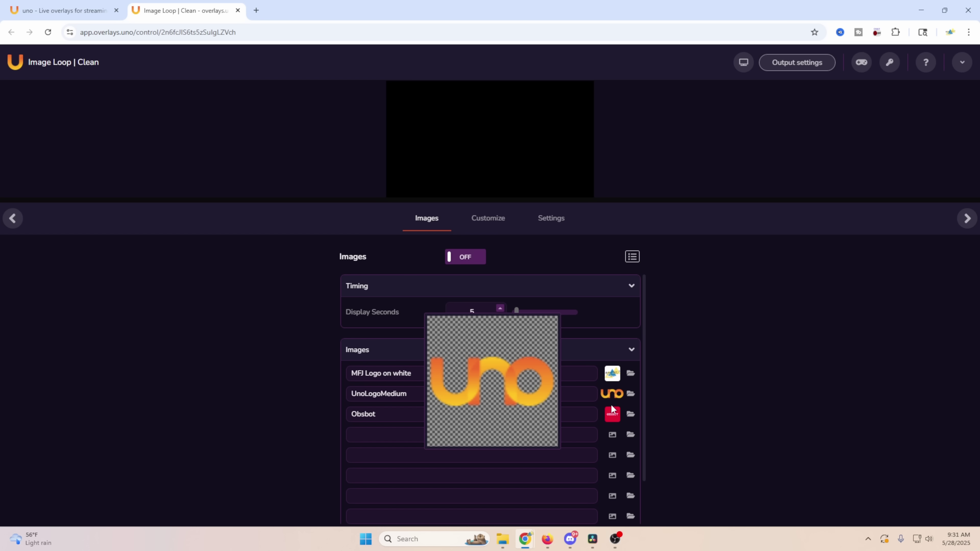
mouse_move(613, 415)
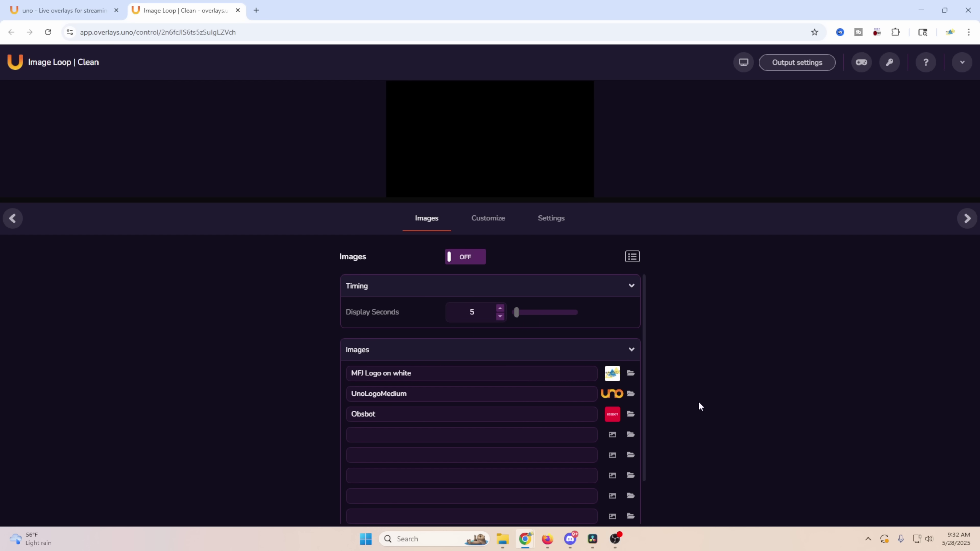
left_click(465, 256)
left_click(465, 257)
Recolour the overlay to the Aerospace theme and switch its Images toggle on.
left_click(500, 227)
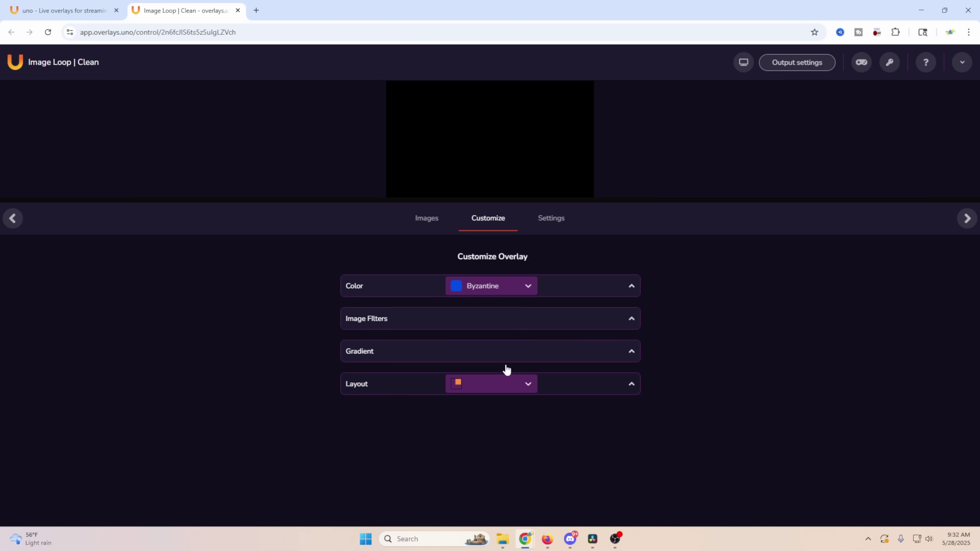
left_click(529, 287)
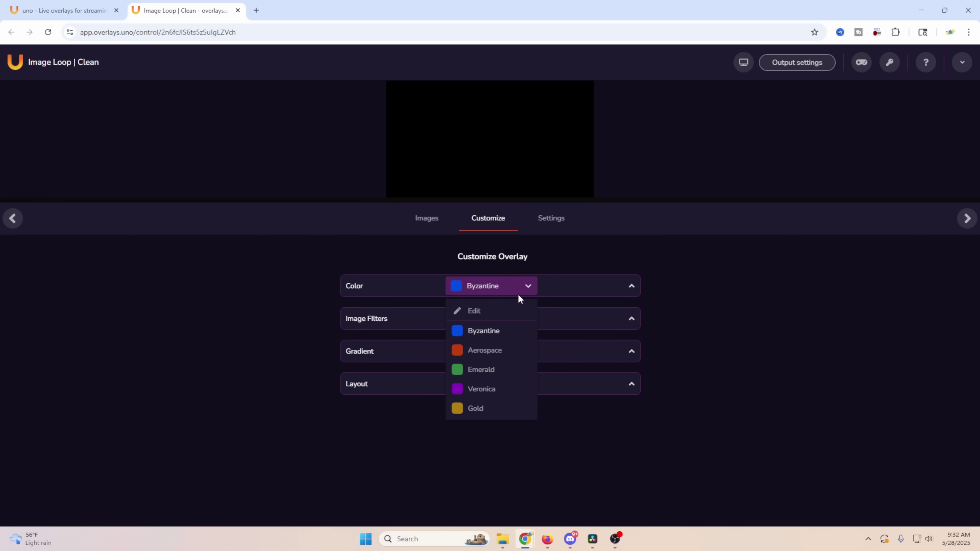
left_click(460, 351)
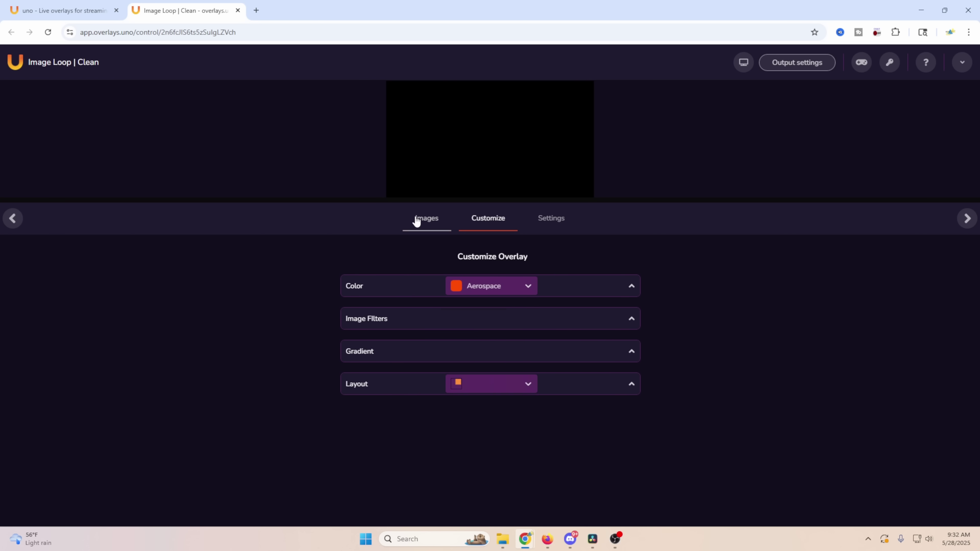
left_click(416, 221)
left_click(463, 262)
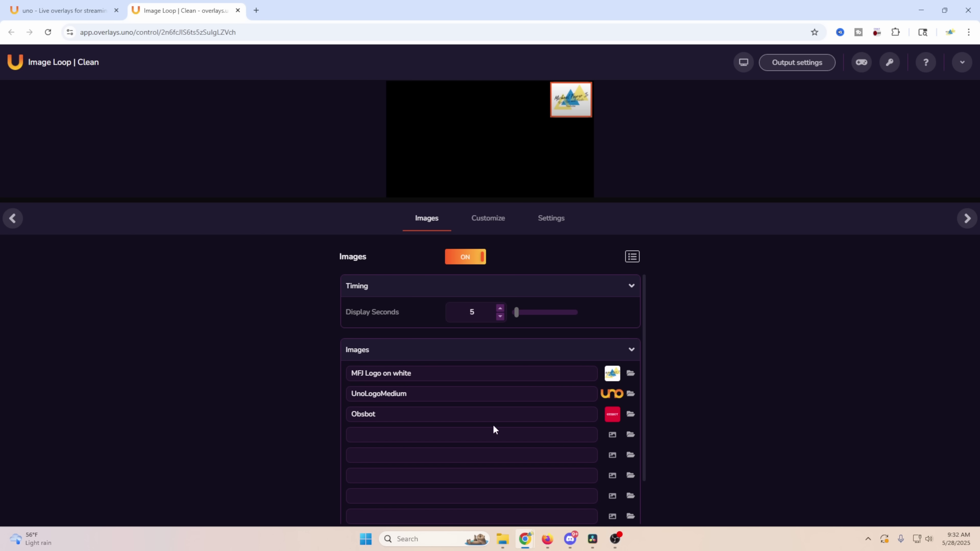
Copy the Image Loop overlay's output URL and switch to OBS Studio.
left_click(630, 435)
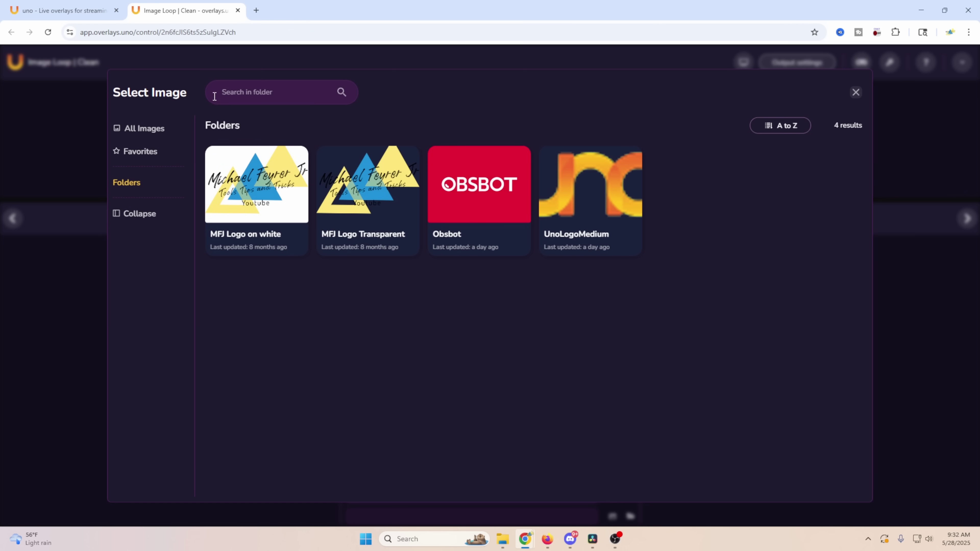
key("Escape")
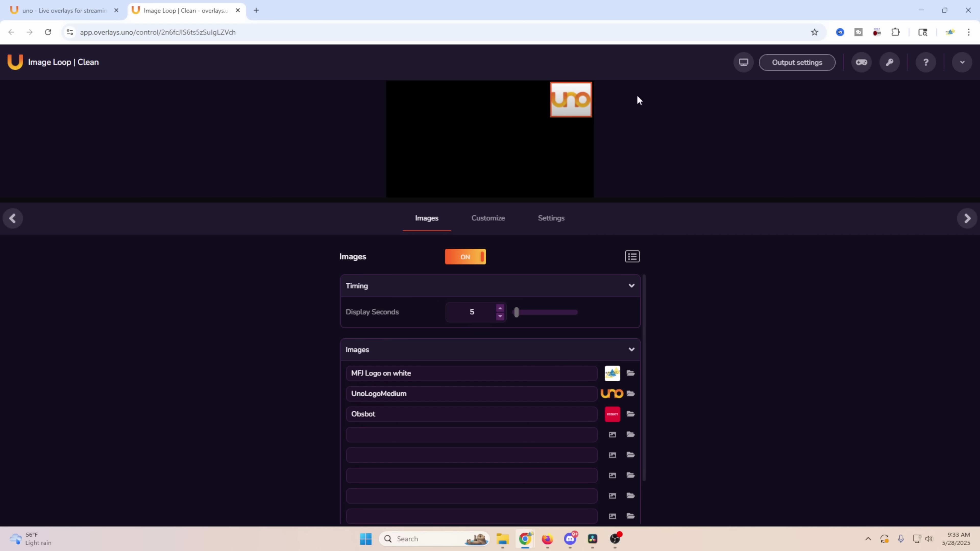
left_click(744, 62)
mouse_move(615, 539)
left_click(649, 493)
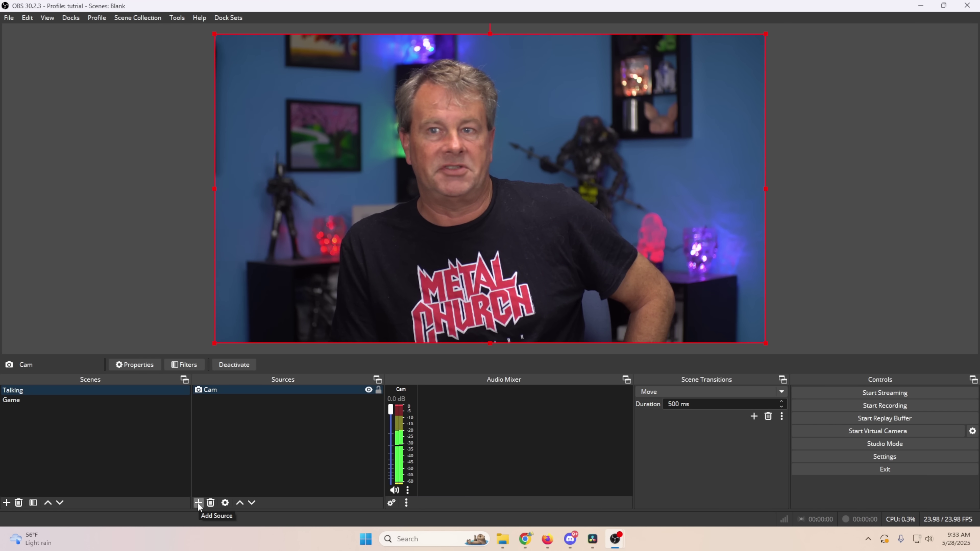
Add a new Browser source named 'Sponsors' to the Talking scene.
left_click(198, 503)
left_click(233, 204)
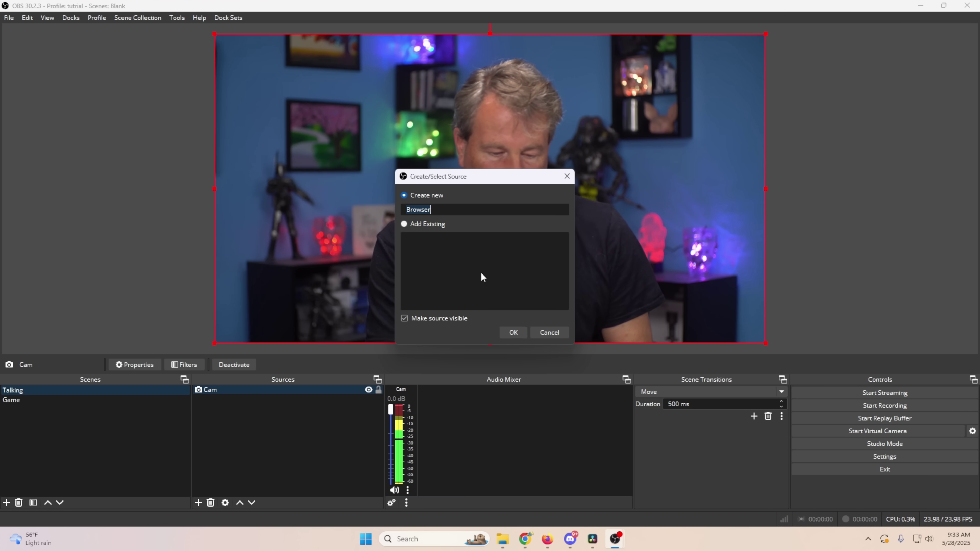
type("Sponsors")
left_click(514, 333)
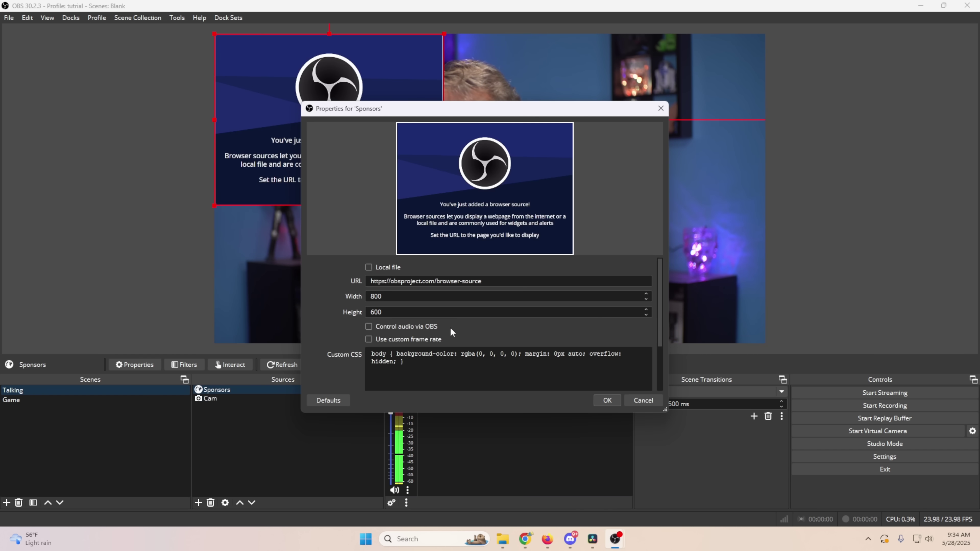
Paste the overlay output URL as its address, set size 1920×1080 and apply.
key("ctrl+a")
key("ctrl+v")
key("Tab")
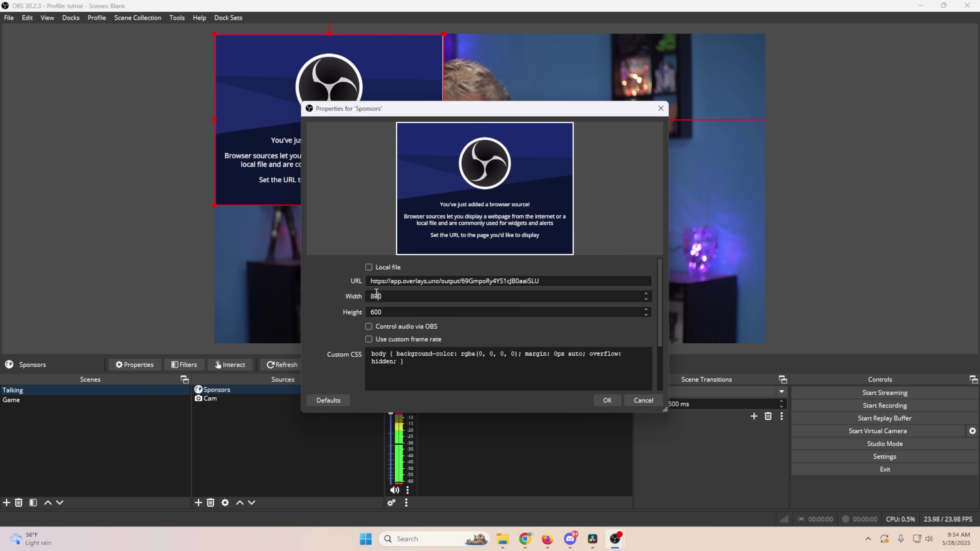
type("1920")
key("Tab")
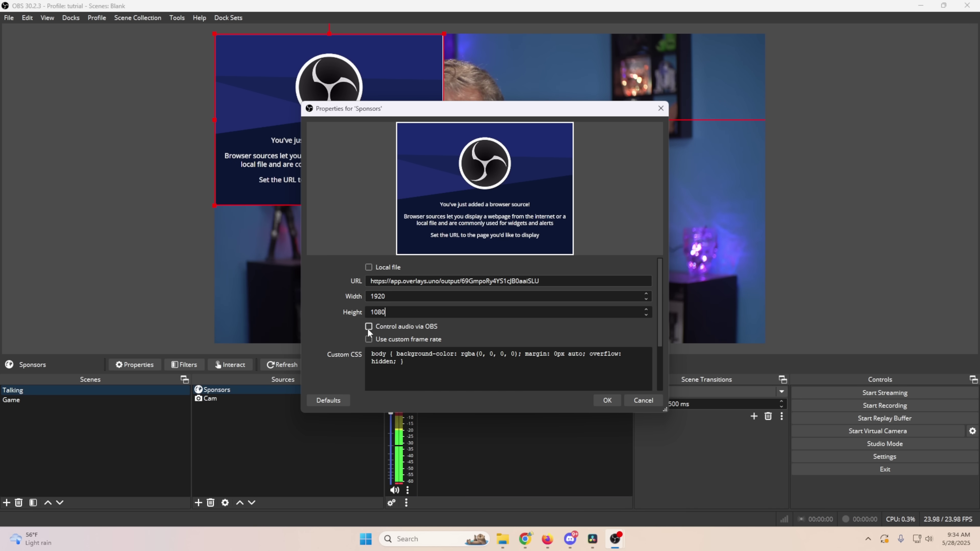
left_click(614, 403)
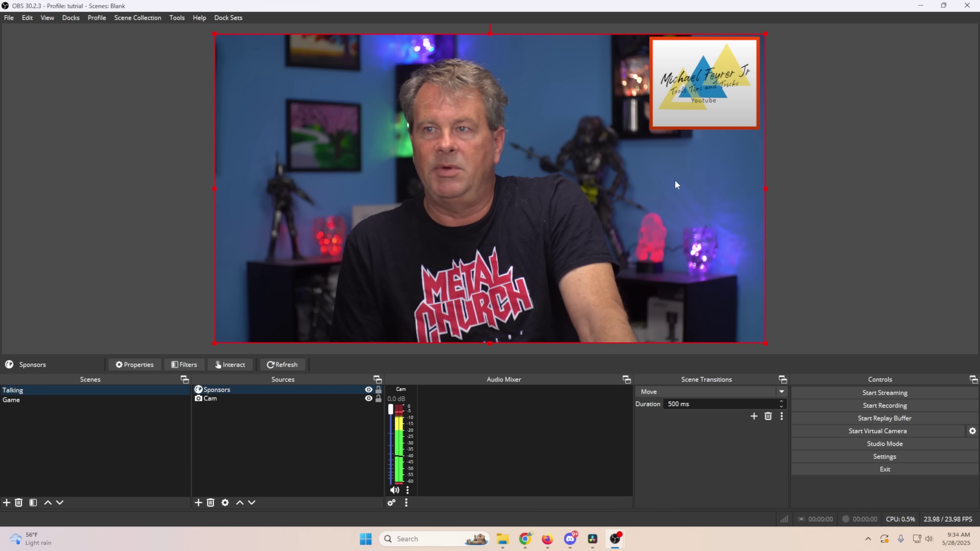
mouse_move(528, 543)
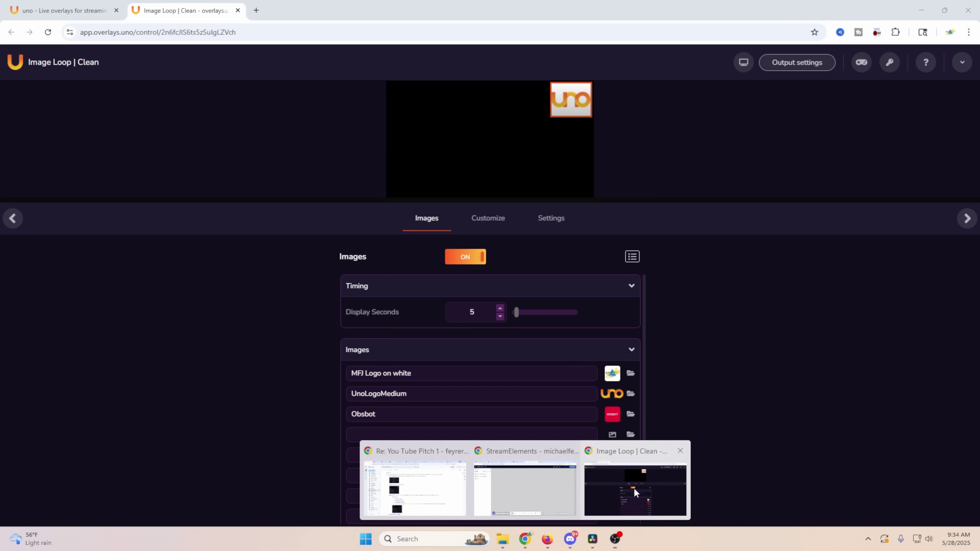
Bring the Image Loop | Clean control page beside OBS and switch its Images off.
left_click(634, 488)
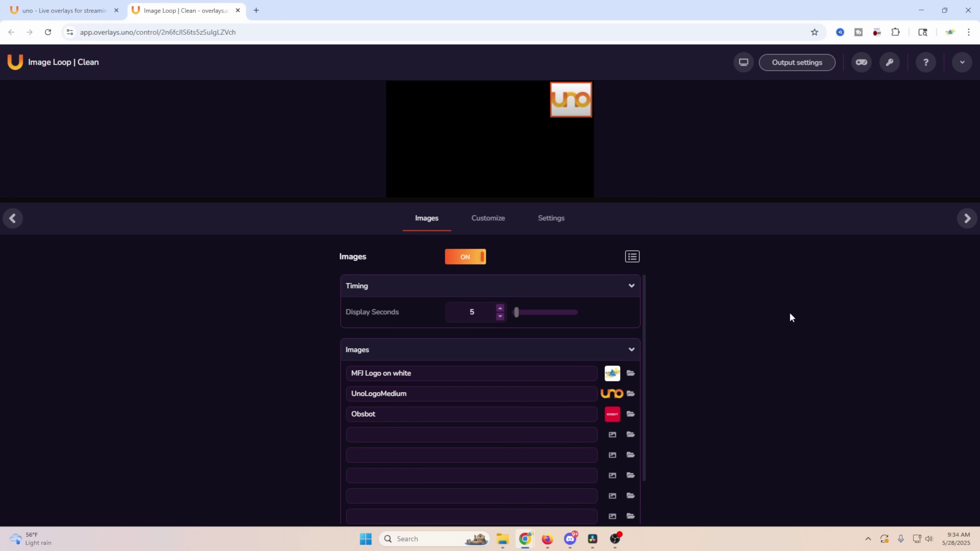
mouse_move(862, 64)
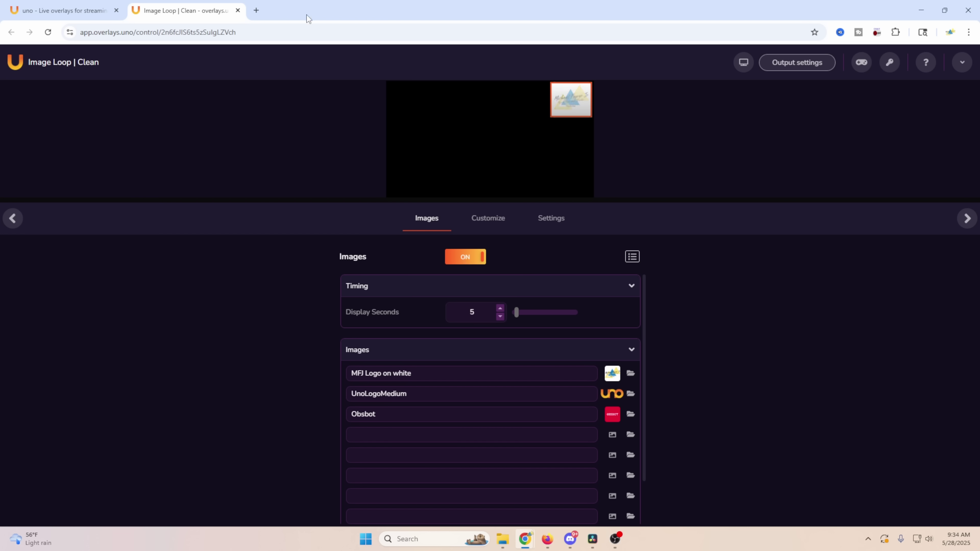
left_click(694, 258)
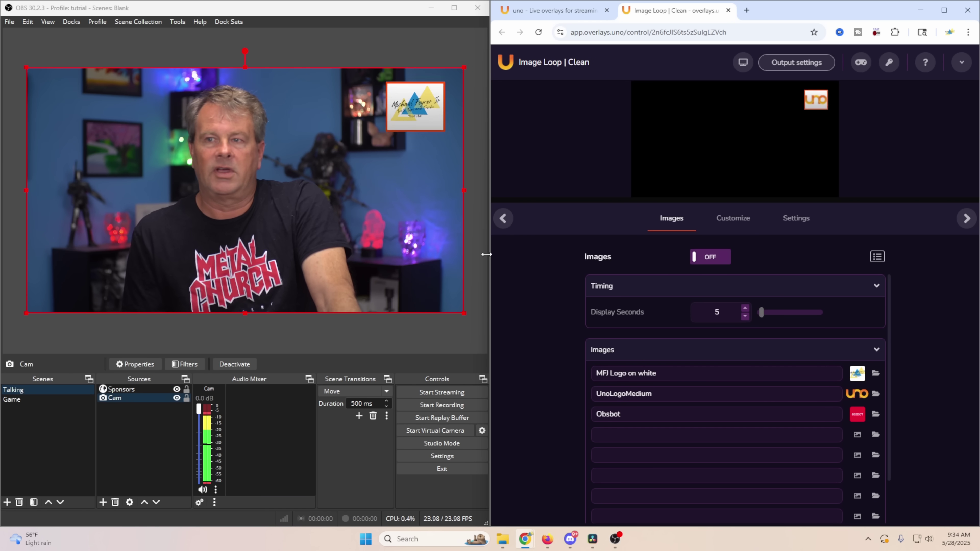
Switch the overlay's image loop back on.
left_click(741, 223)
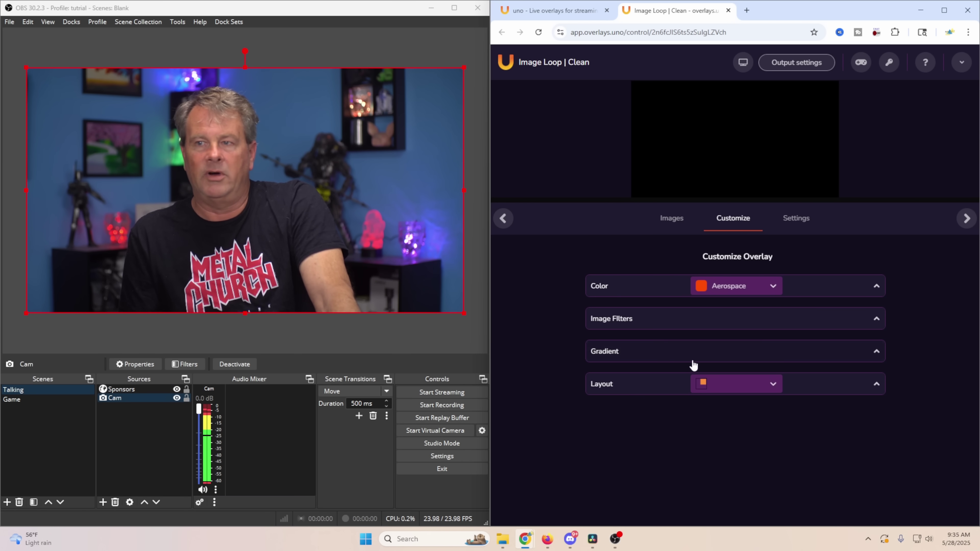
left_click(673, 222)
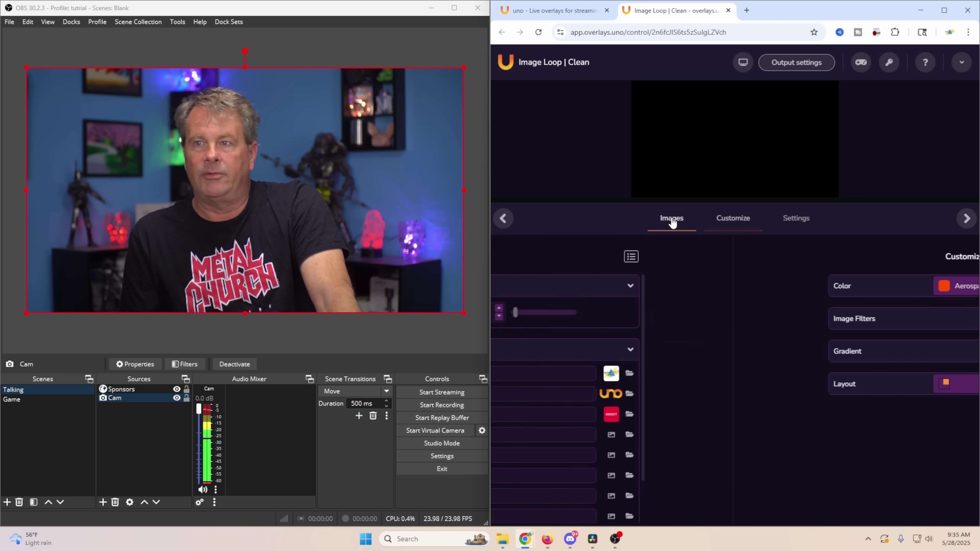
left_click(709, 257)
left_click(736, 220)
Try the full-screen, top-left, bottom-left and bottom-right layout presets.
left_click(735, 382)
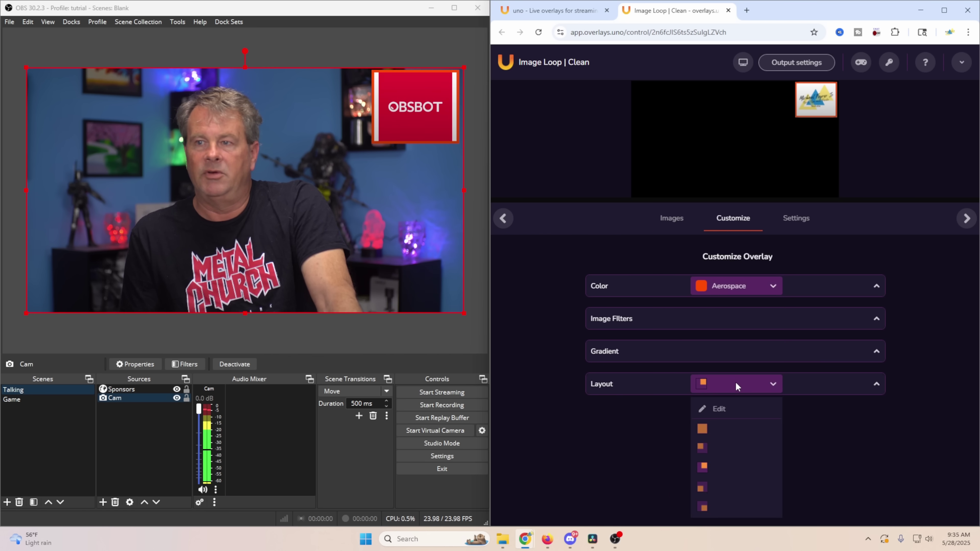
left_click(714, 434)
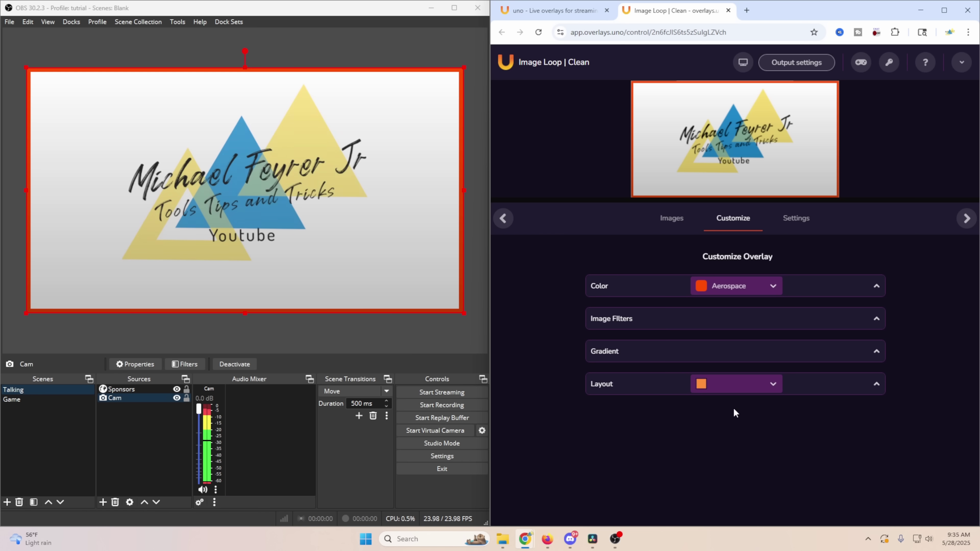
left_click(769, 386)
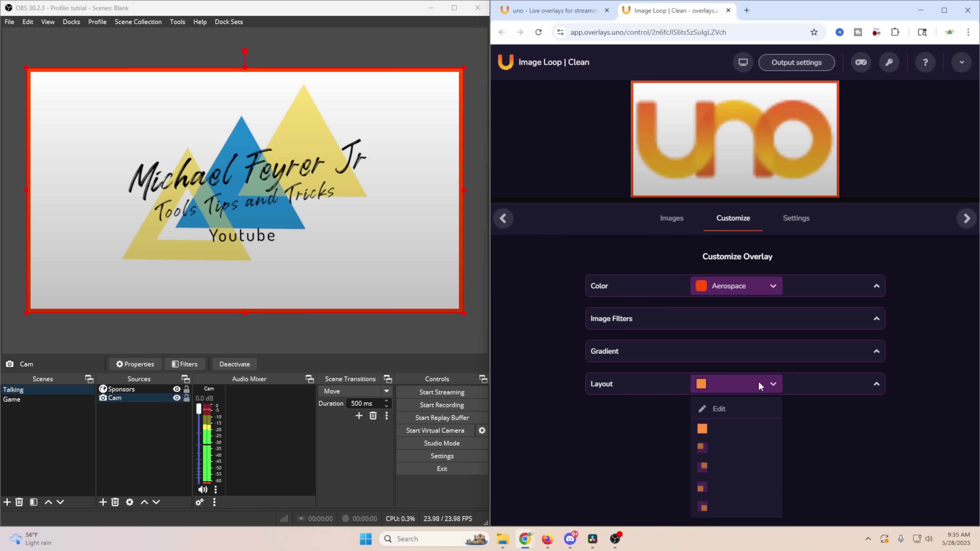
left_click(736, 443)
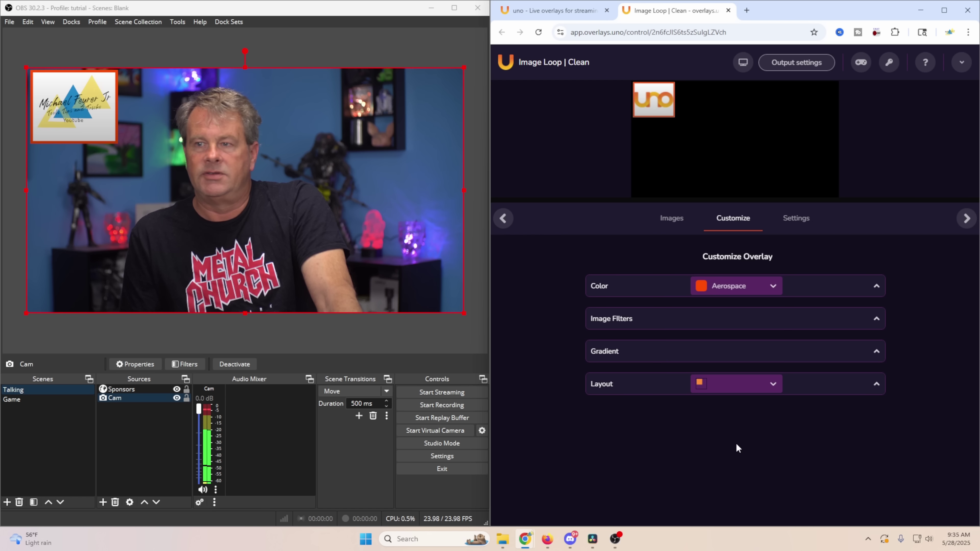
left_click(739, 390)
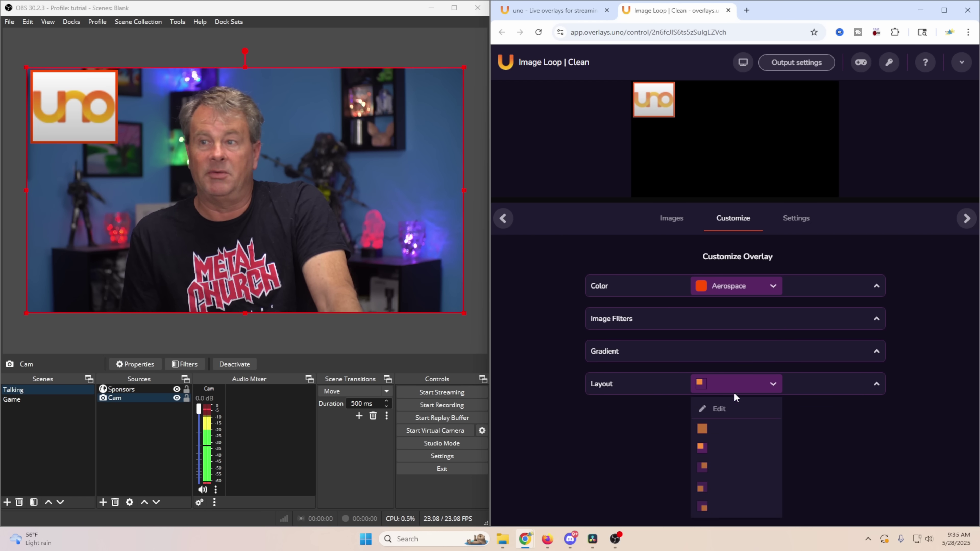
left_click(723, 467)
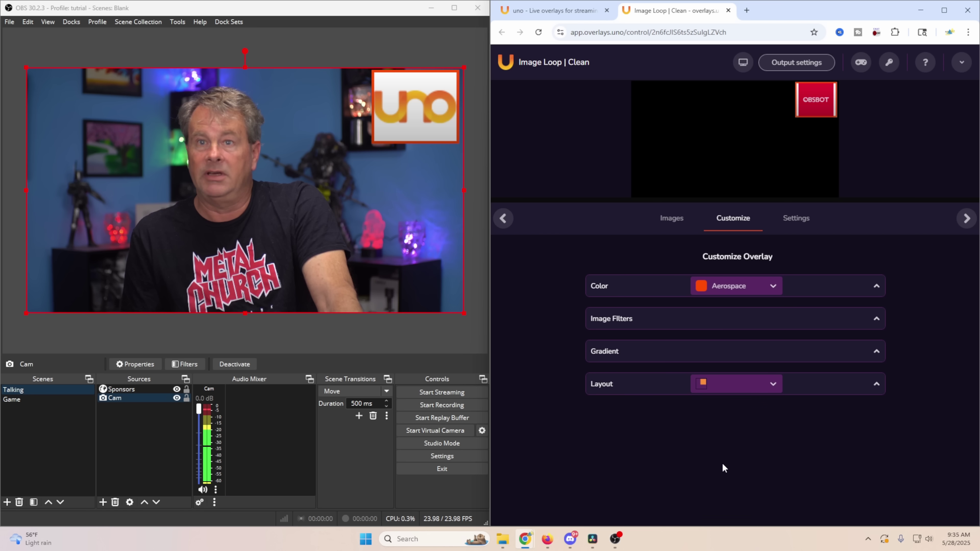
left_click(737, 385)
left_click(736, 510)
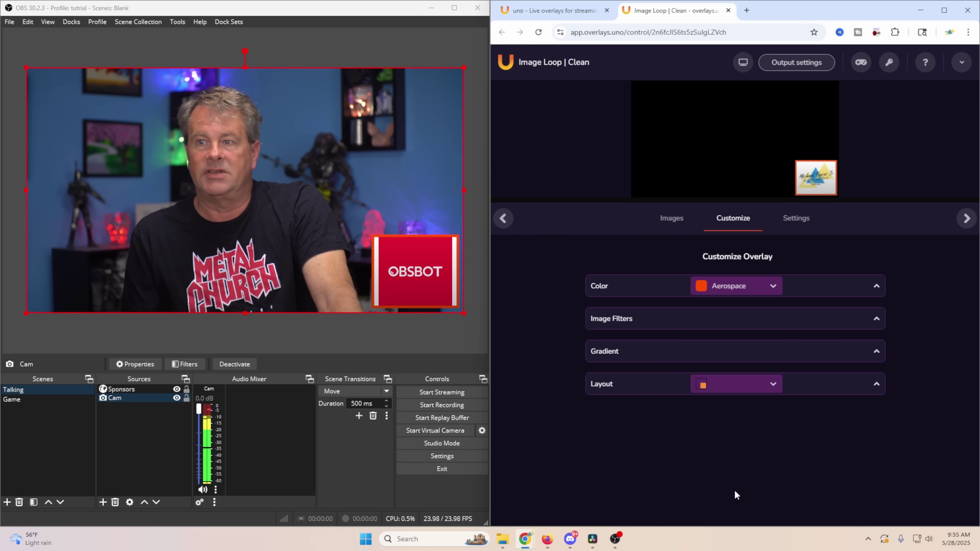
Check the custom Edit layout, then settle on the top-right preset.
left_click(734, 391)
left_click(733, 406)
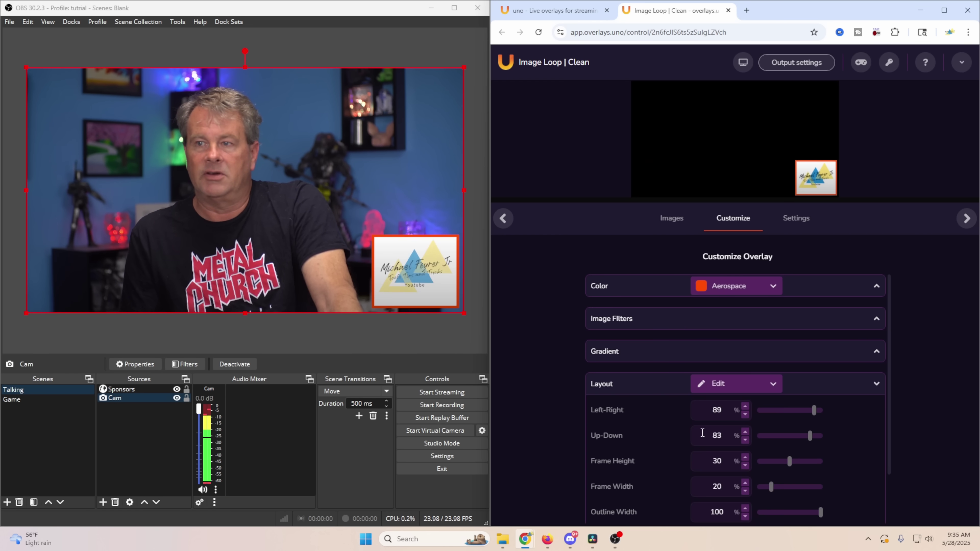
scroll(851, 440, "down", 2)
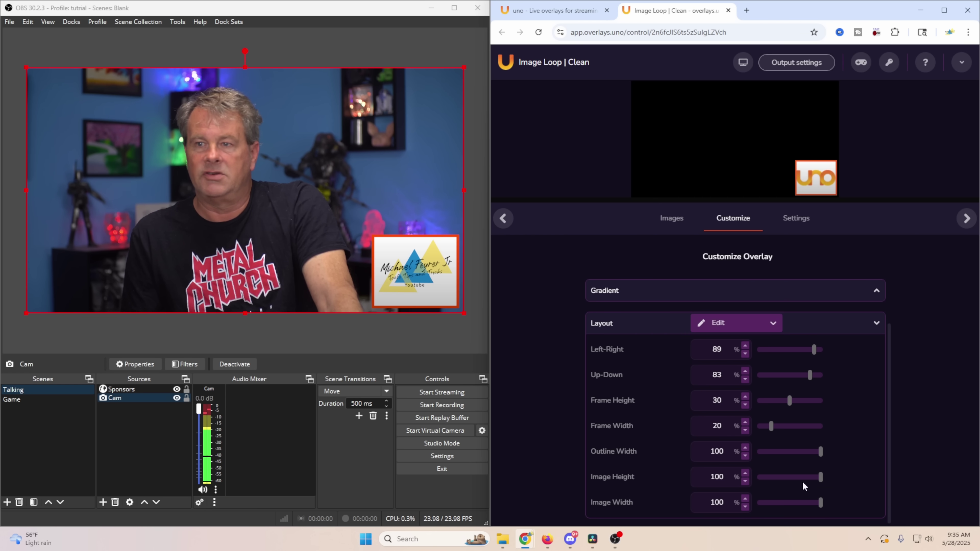
left_click(774, 325)
left_click(766, 349)
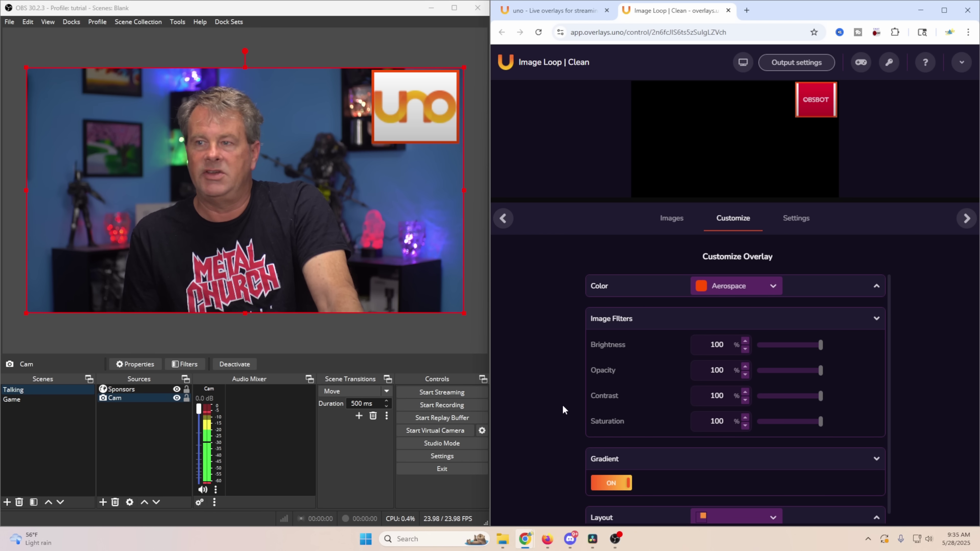
Collapse Gradient and Image Filters and set the overlay Color to Byzantine.
left_click(876, 459)
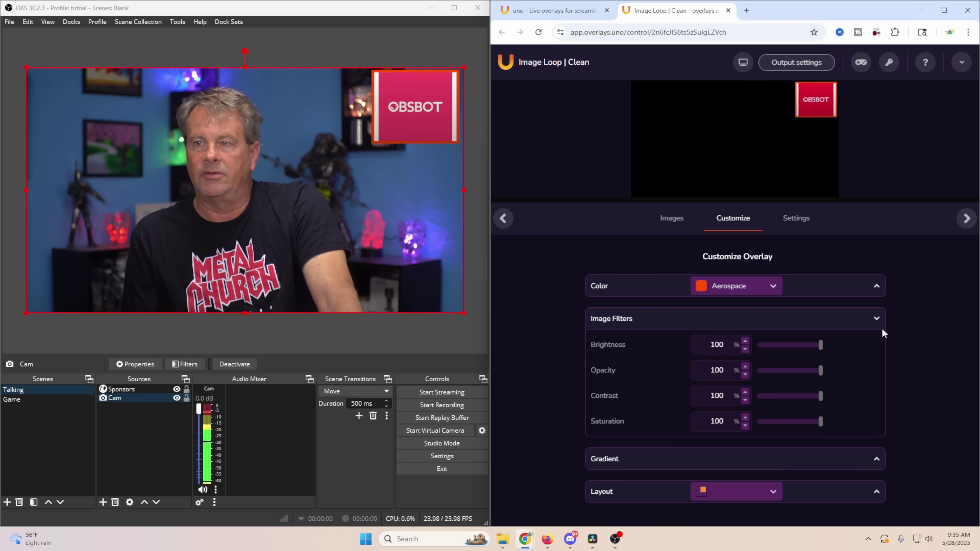
left_click(876, 318)
left_click(732, 286)
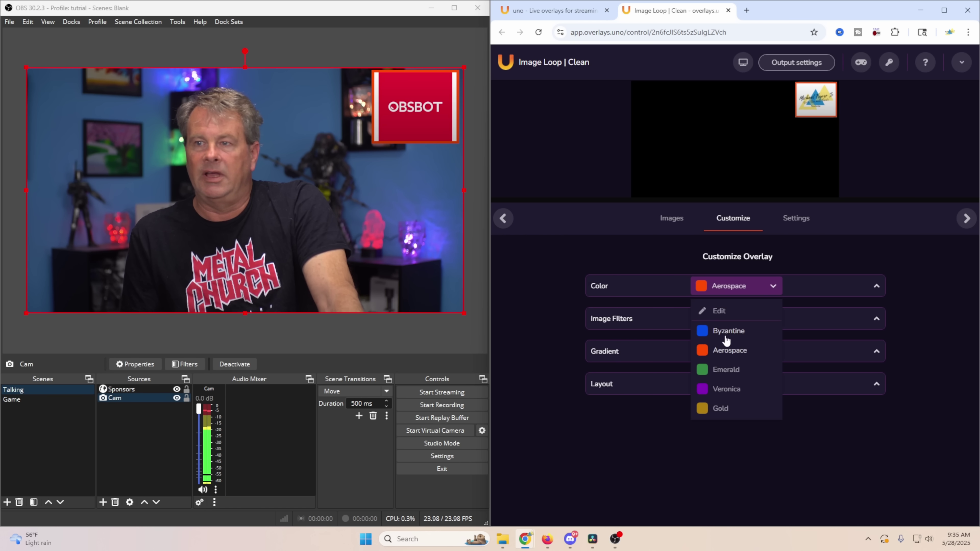
left_click(729, 332)
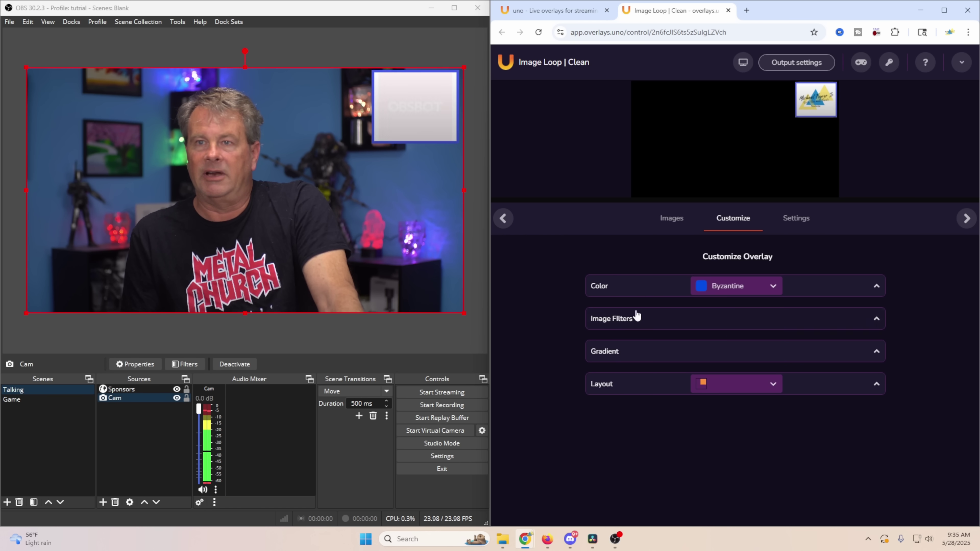
In the overlay Settings, toggle the theme to Light and back to Dark.
left_click(794, 219)
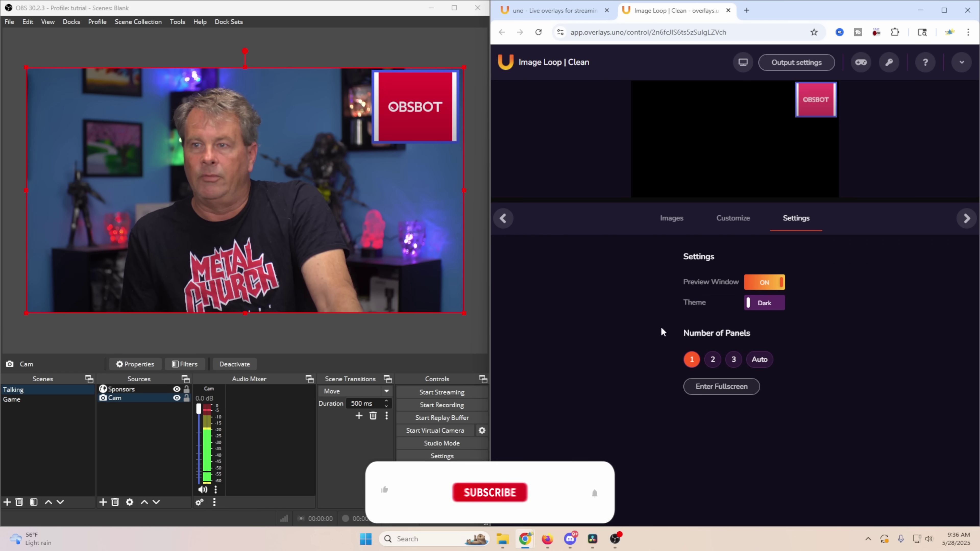
left_click(762, 305)
left_click(763, 305)
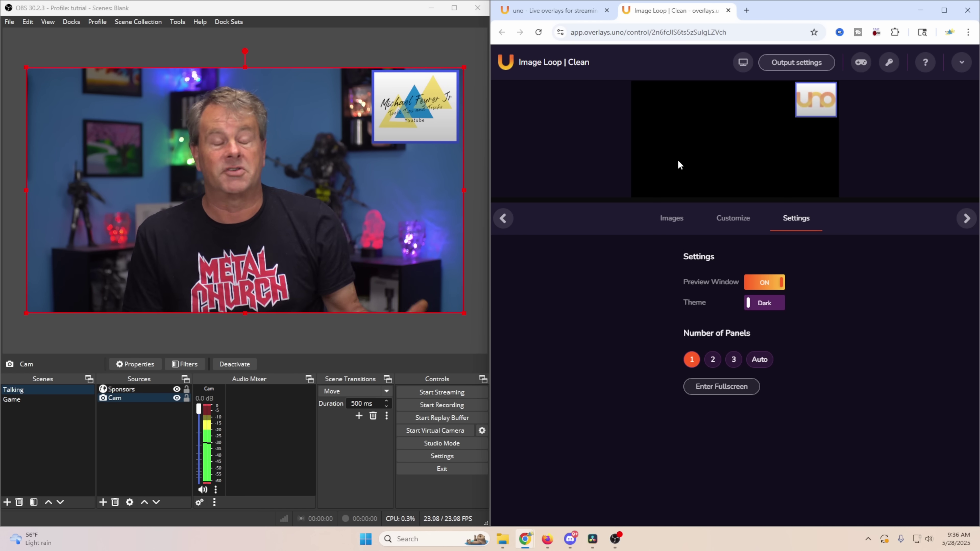
left_click_drag(773, 11, 502, 100)
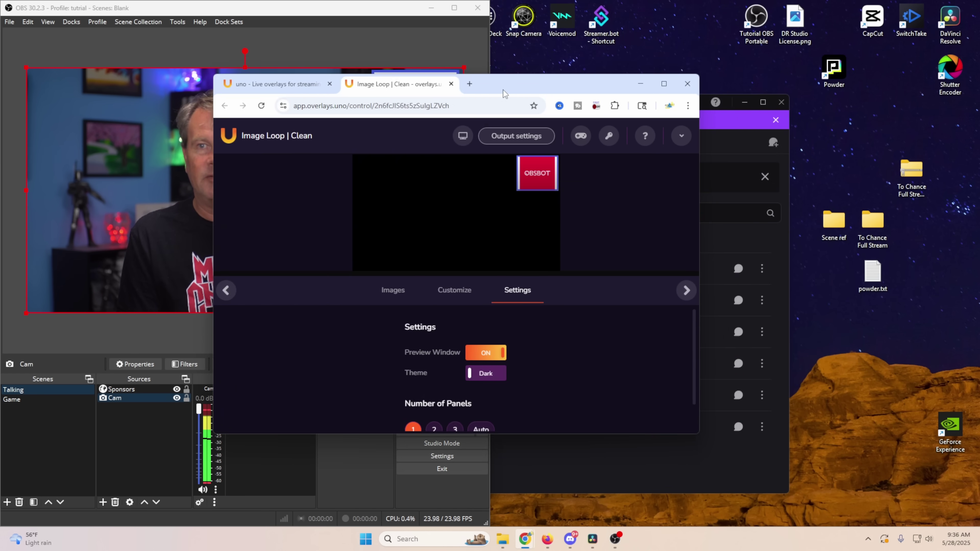
Maximize the browser and open the overlays.uno Library.
double_click(503, 90)
left_click(57, 15)
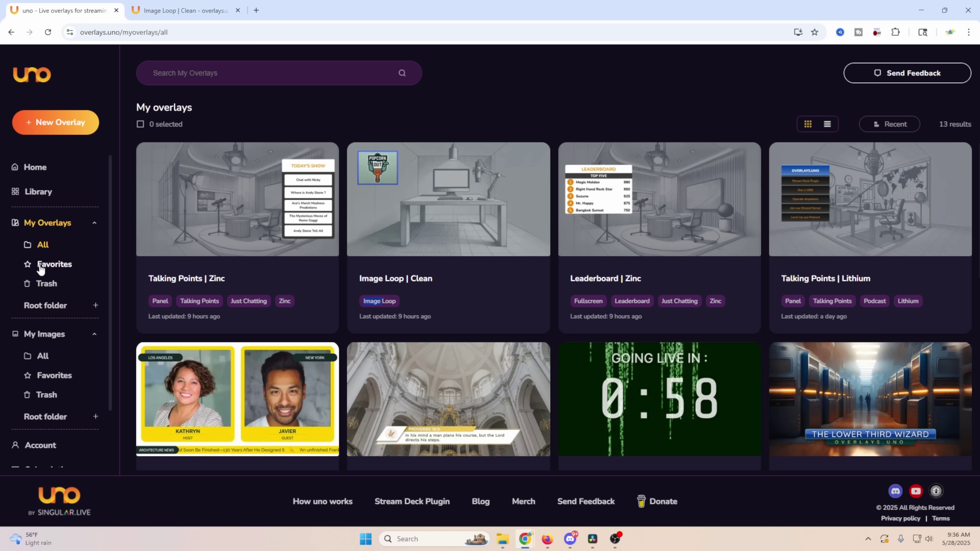
left_click(36, 197)
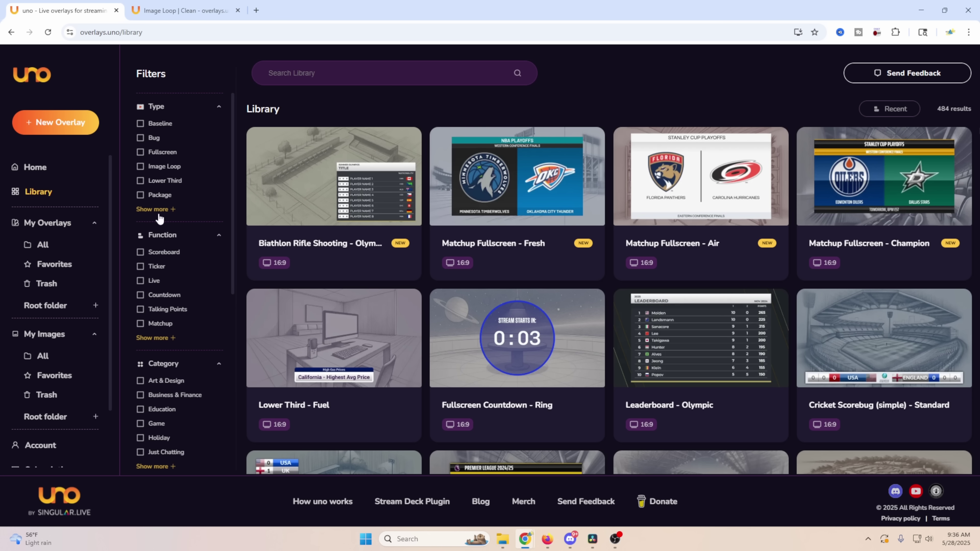
scroll(176, 282, "down", 7)
scroll(177, 288, "down", 1)
scroll(176, 282, "up", 3)
scroll(177, 280, "down", 3)
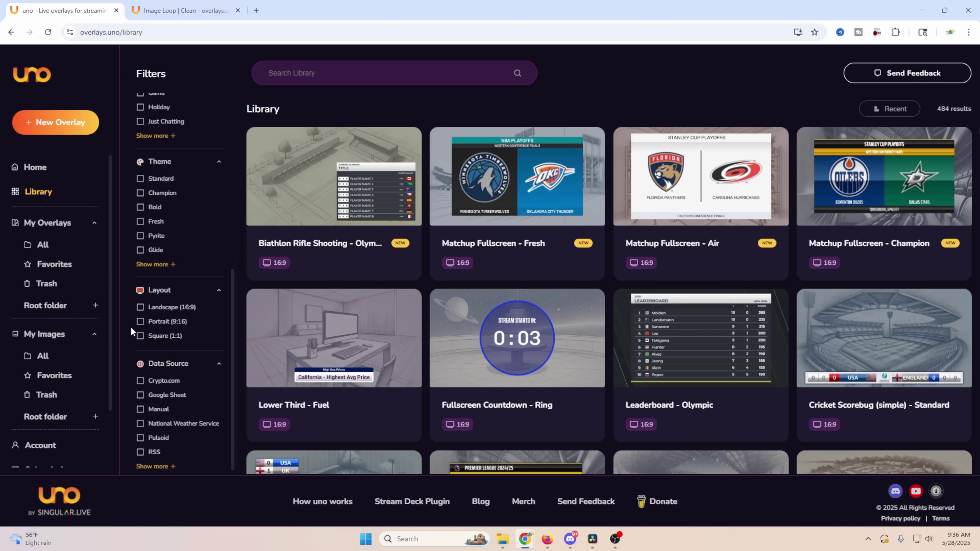
Try the Portrait (9:16) filter, then clear it.
left_click(140, 322)
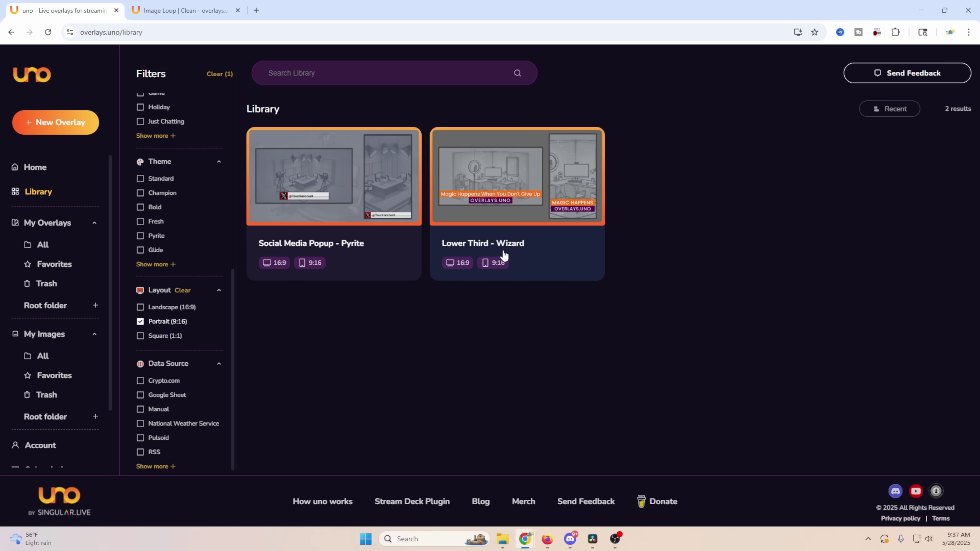
left_click(140, 321)
scroll(138, 285, "up", 4)
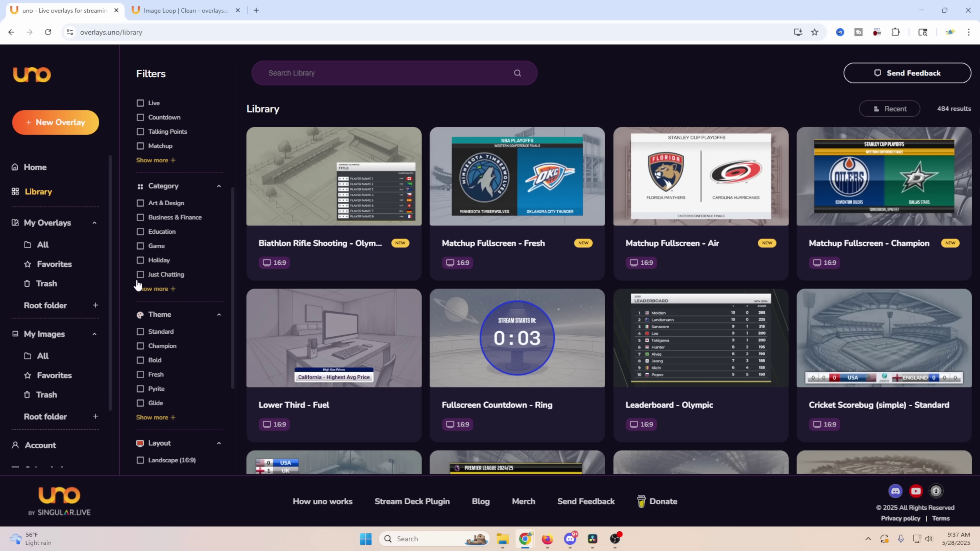
Filter to the Just Chatting category, browse it, then clear the filter.
left_click(141, 275)
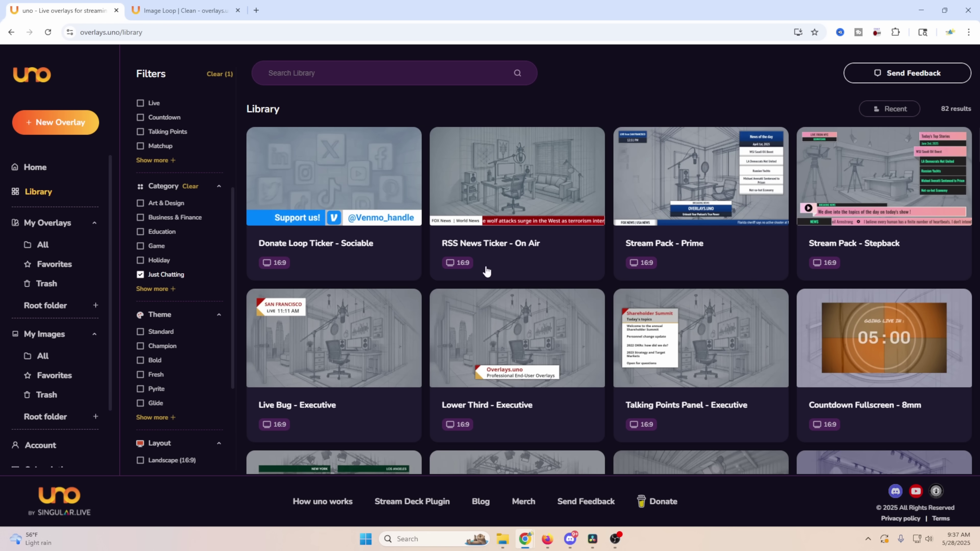
scroll(446, 326, "down", 3)
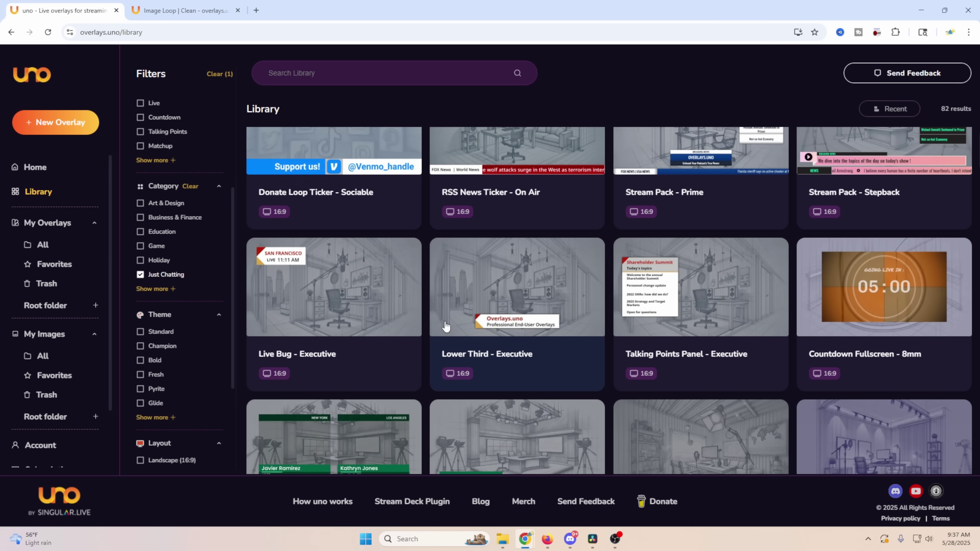
scroll(463, 320, "up", 1)
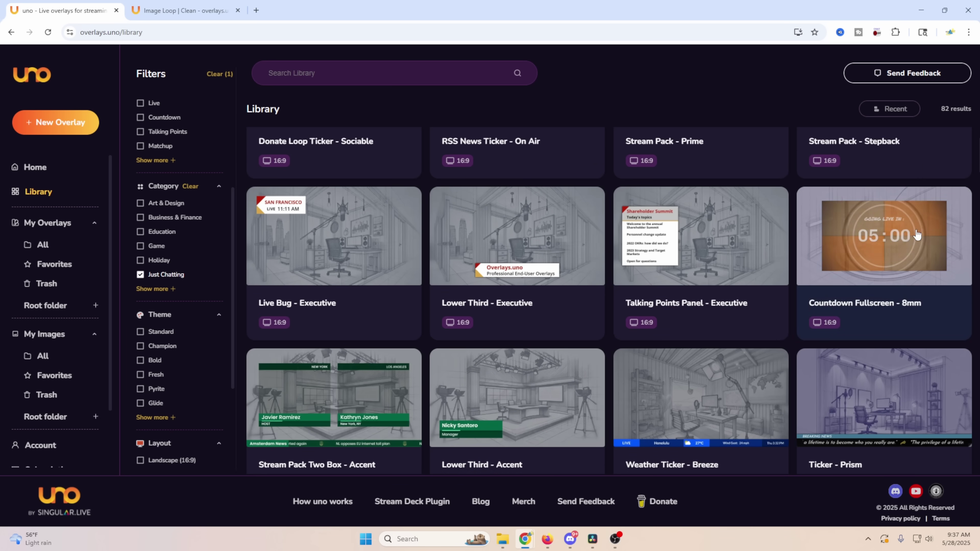
scroll(516, 330, "down", 7)
scroll(516, 329, "up", 8)
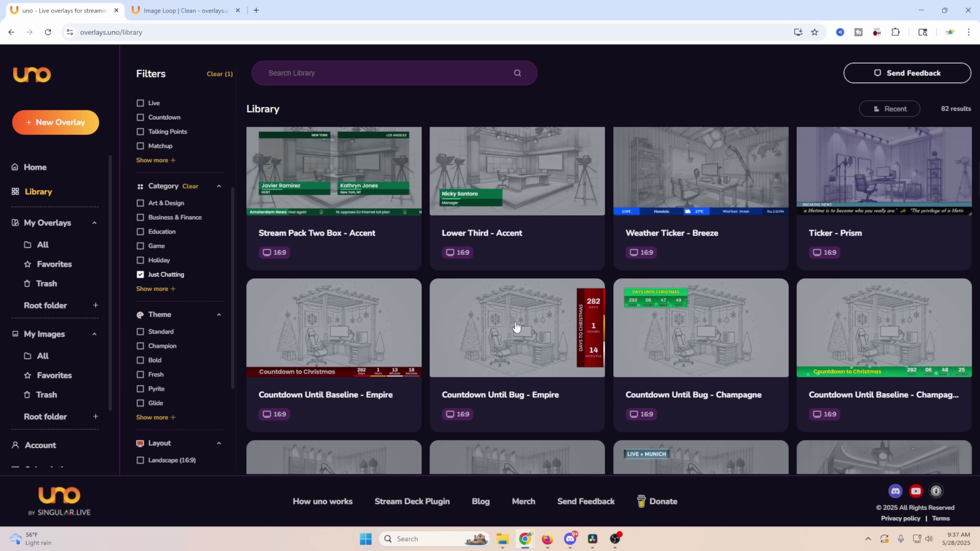
left_click(136, 274)
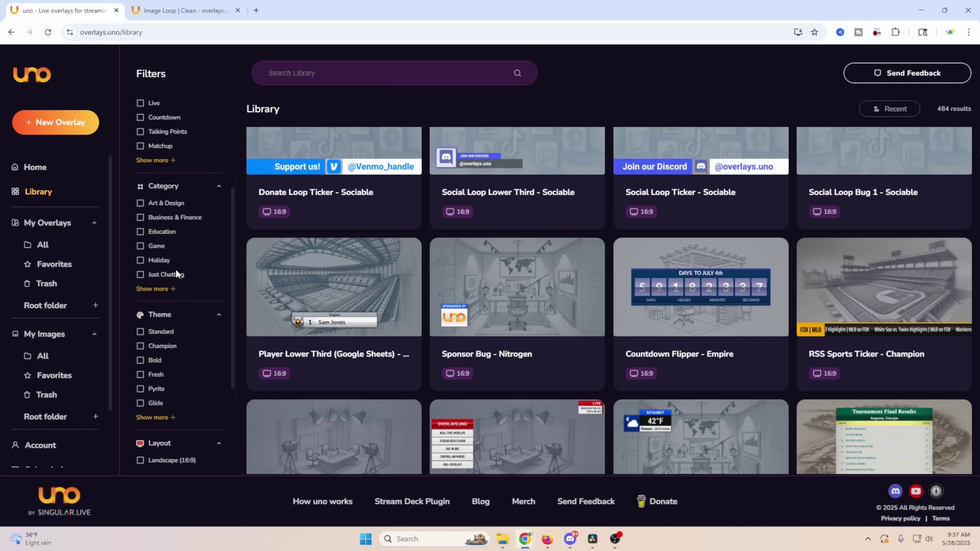
scroll(177, 270, "up", 3)
scroll(176, 270, "down", 3)
scroll(177, 270, "up", 3)
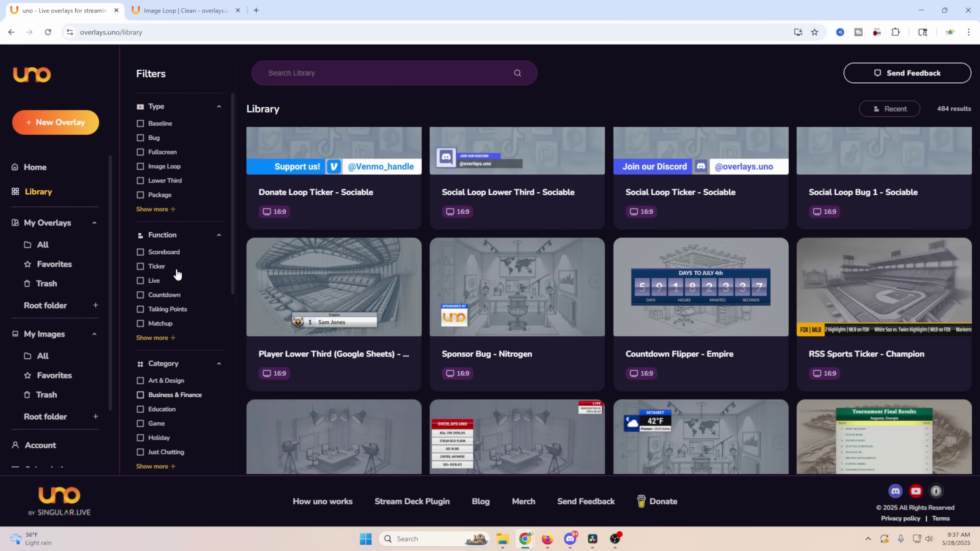
Expand the Type list and browse Baseline overlays, then clear that filter.
left_click(172, 209)
left_click(140, 124)
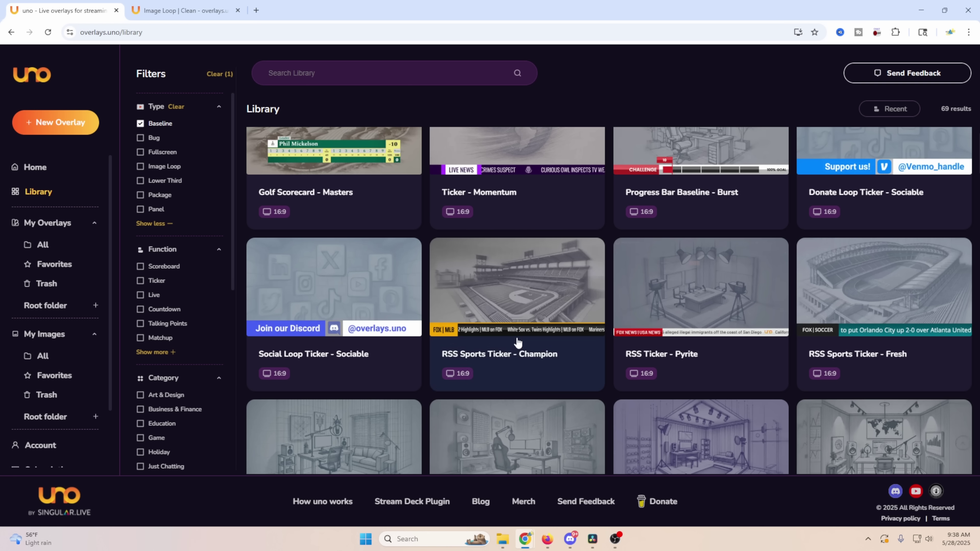
scroll(509, 340, "down", 10)
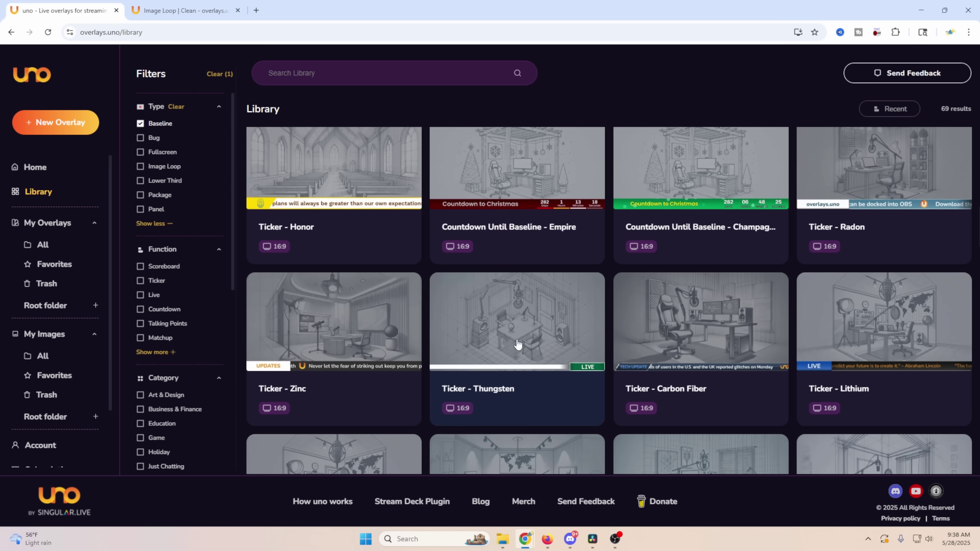
scroll(518, 343, "down", 5)
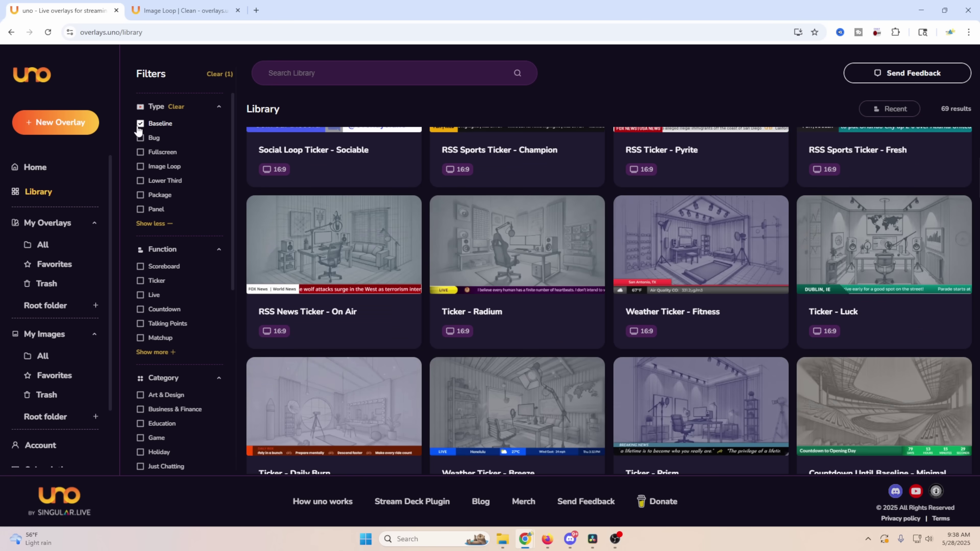
left_click(141, 125)
Browse Bug overlays, then clear the Bug filter.
left_click(140, 139)
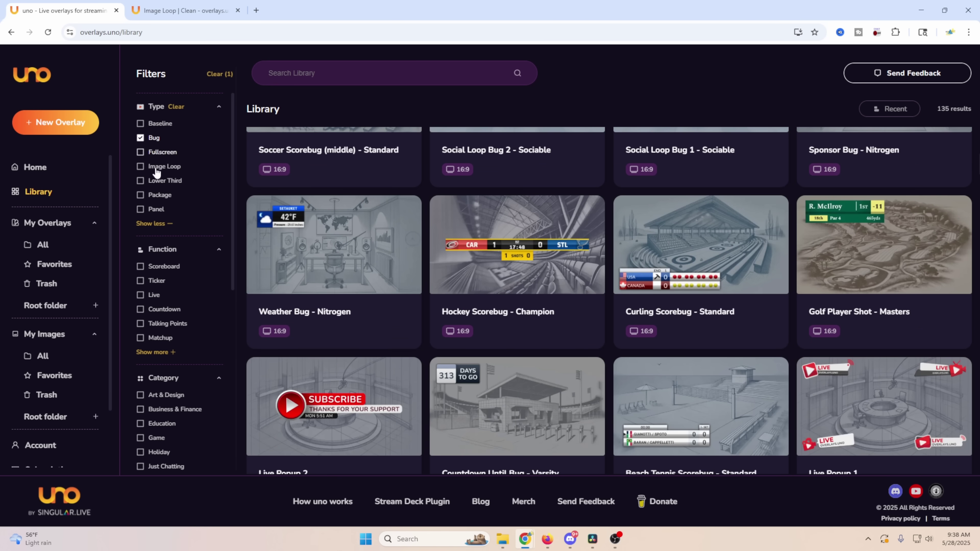
scroll(456, 339, "up", 1)
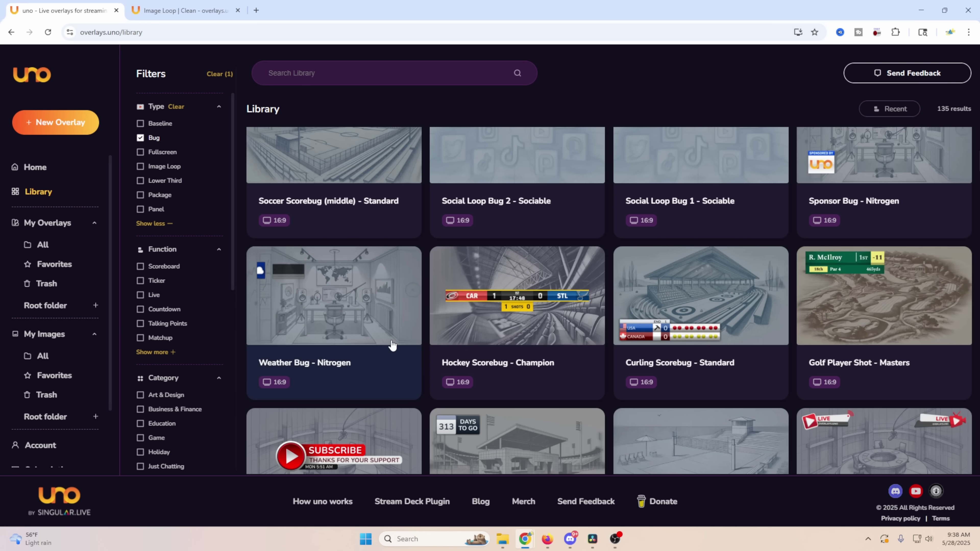
scroll(393, 345, "up", 3)
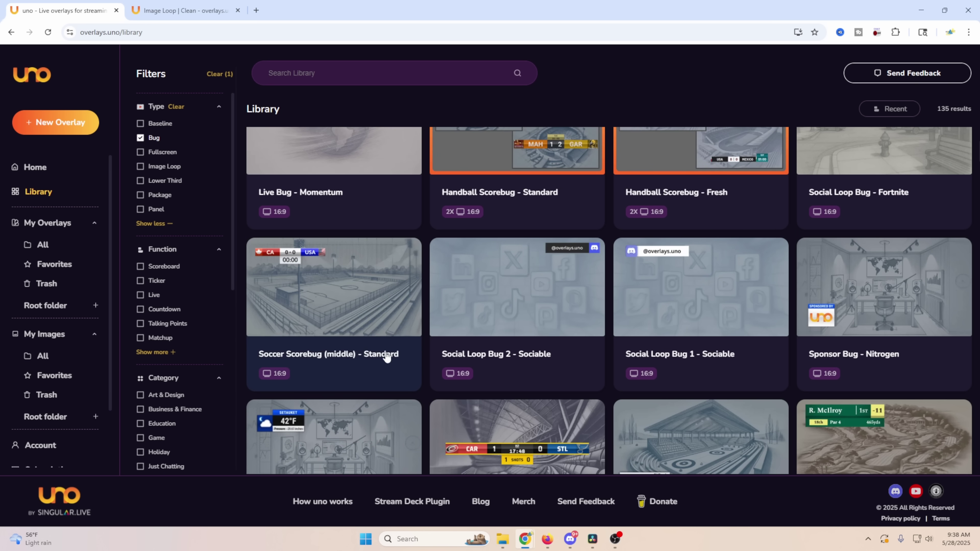
scroll(317, 363, "down", 8)
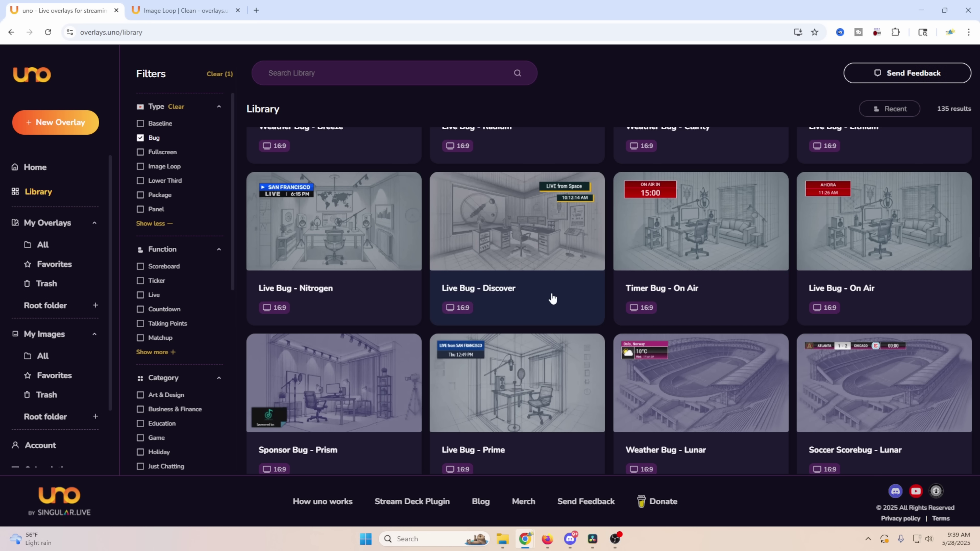
left_click(140, 137)
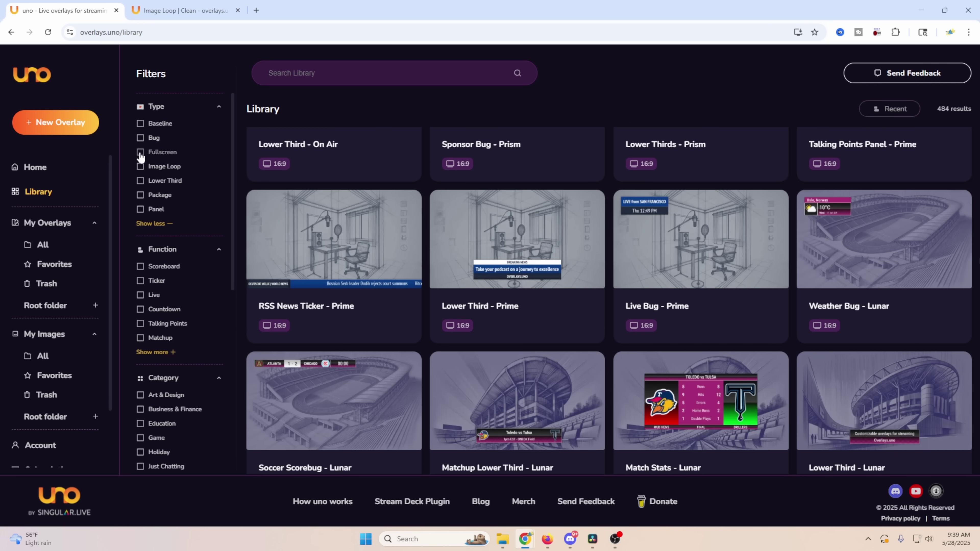
Filter the library to Fullscreen overlays and scroll through them.
left_click(141, 153)
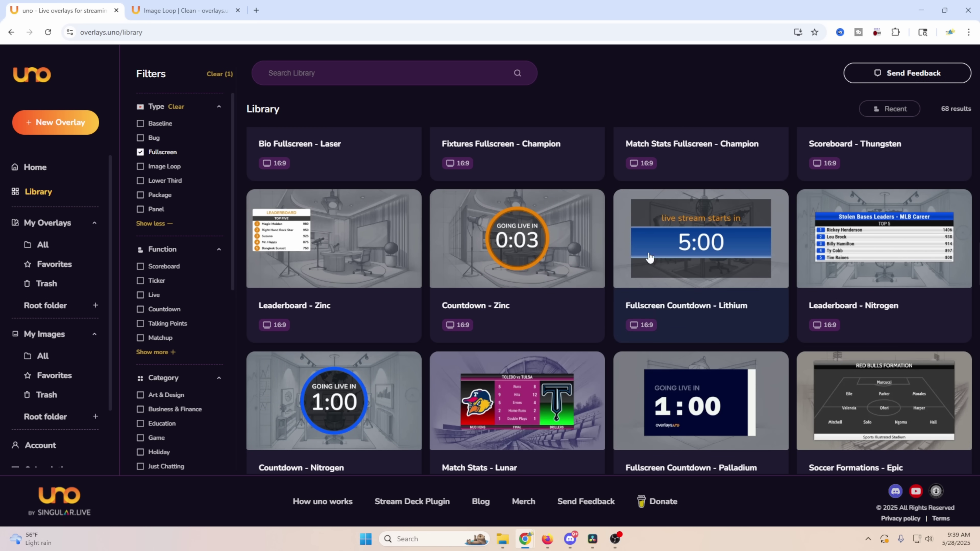
scroll(682, 340, "up", 2)
scroll(772, 347, "down", 3)
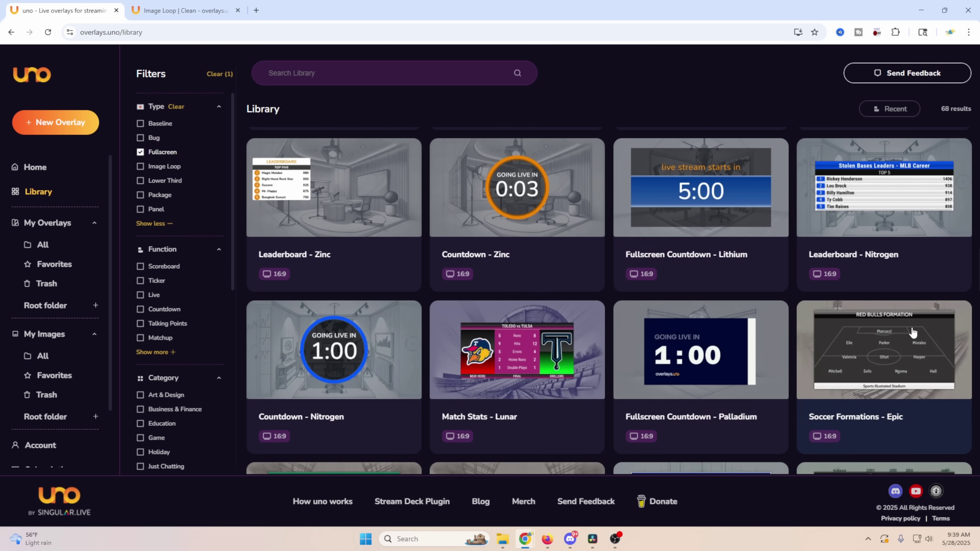
scroll(619, 341, "up", 2)
scroll(543, 286, "down", 2)
scroll(455, 340, "down", 5)
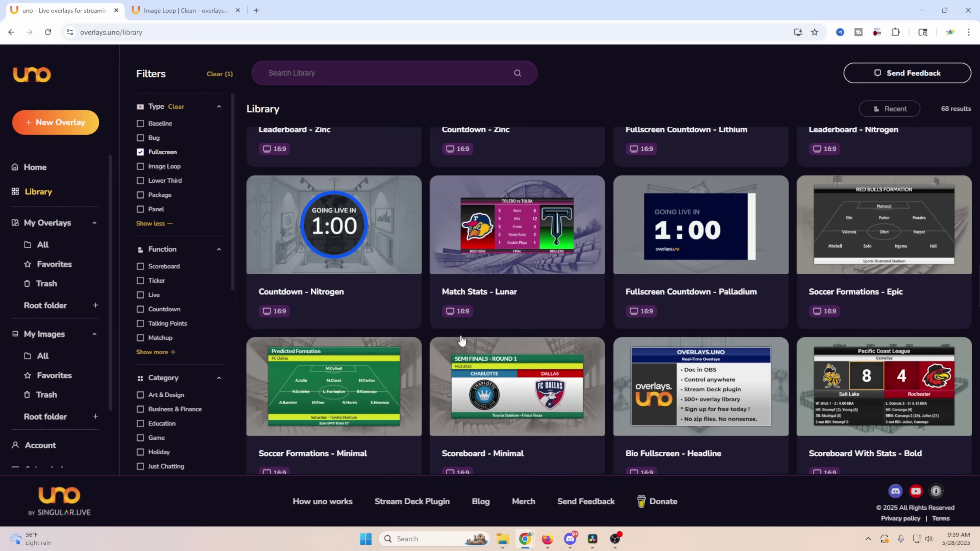
Switch to Image Loop, then Lower Third (114 results), and clear the filter.
left_click(140, 166)
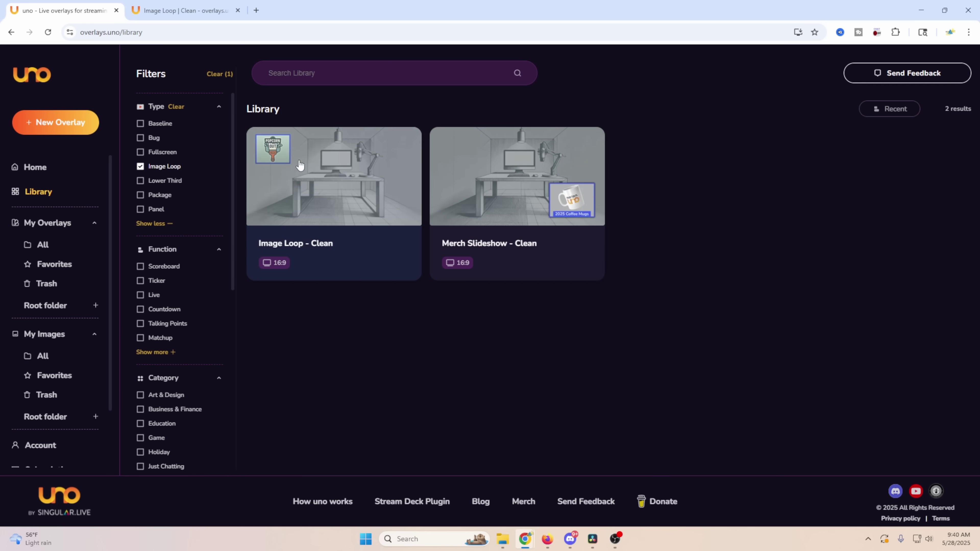
left_click(140, 180)
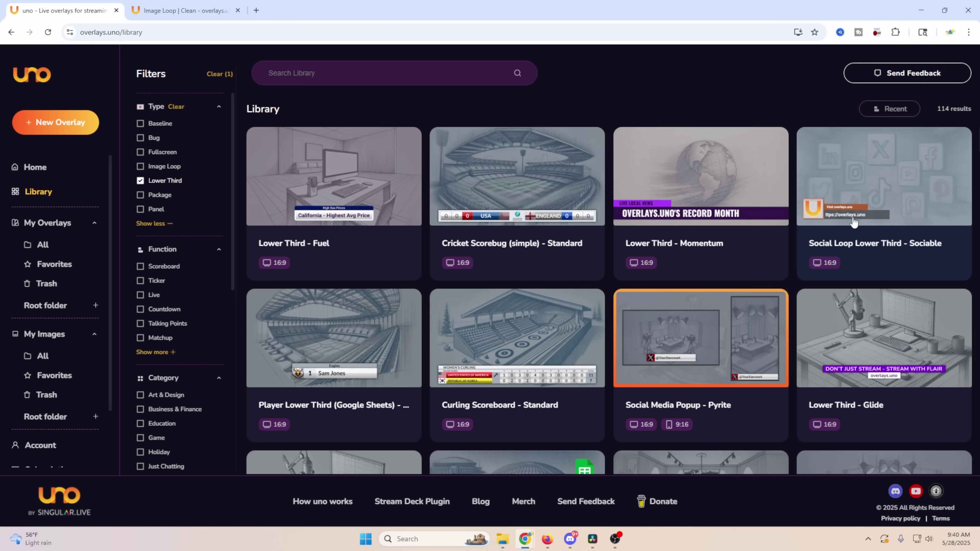
scroll(855, 222, "down", 2)
scroll(854, 222, "down", 5)
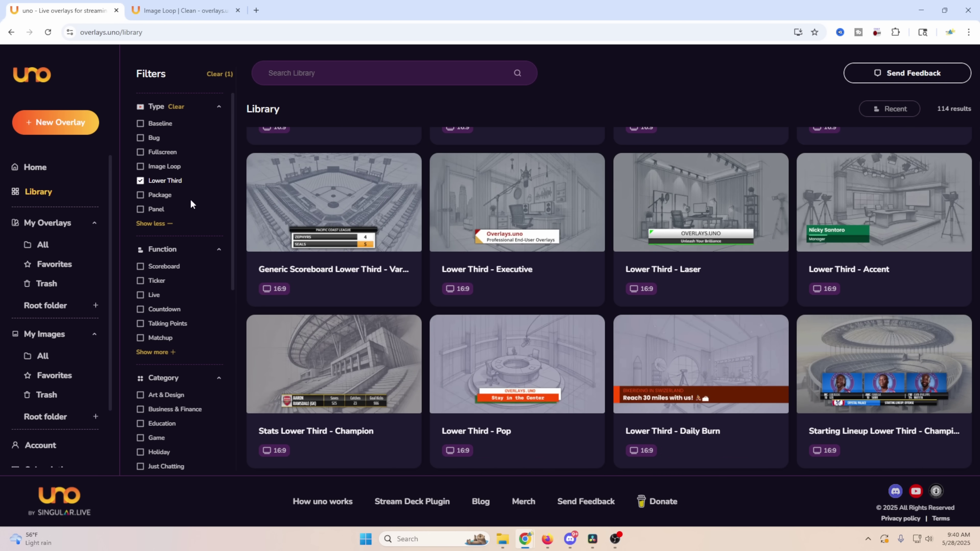
left_click(140, 181)
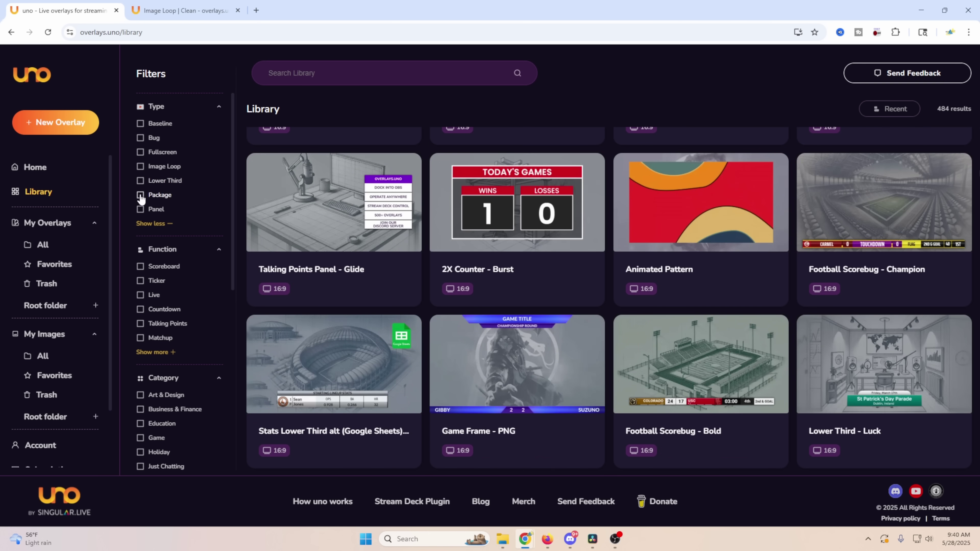
Filter the library to the Package type and browse its 16 stream packs, such as Stream Pack - Pyrite.
left_click(140, 196)
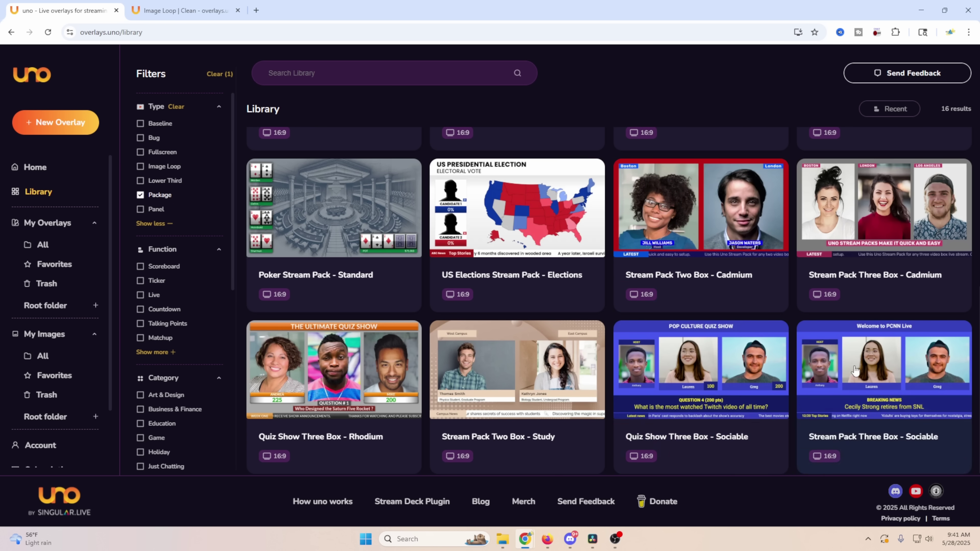
scroll(868, 373, "up", 1)
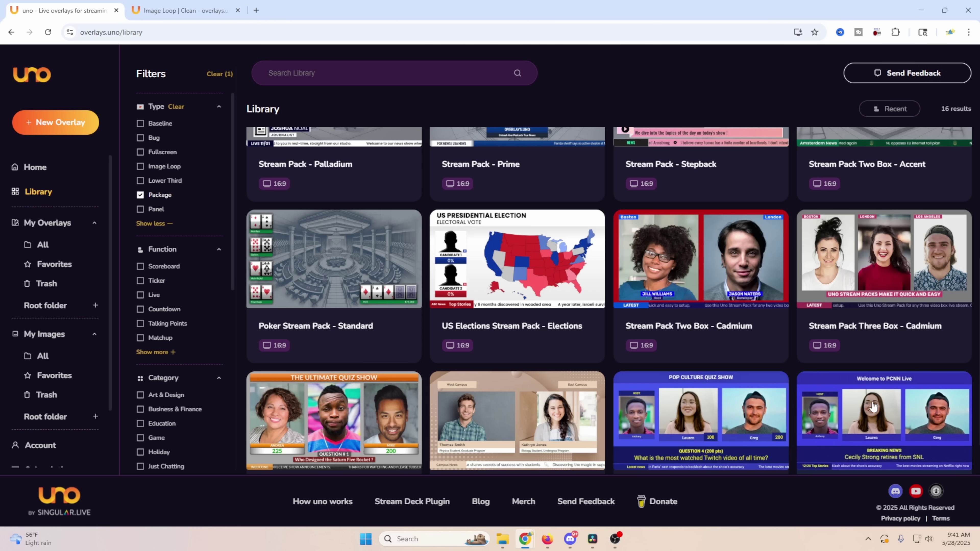
scroll(834, 388, "down", 1)
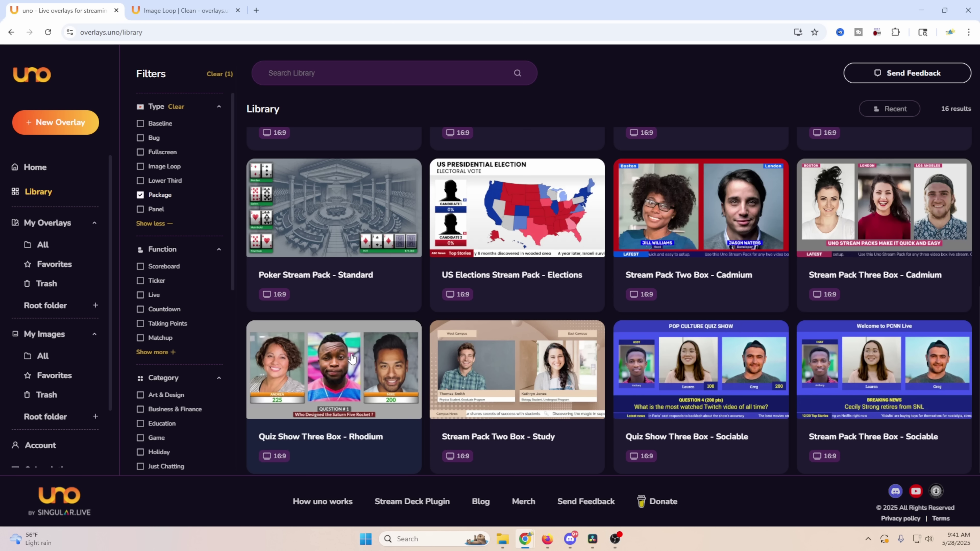
scroll(702, 357, "up", 2)
scroll(702, 357, "down", 3)
scroll(704, 356, "up", 5)
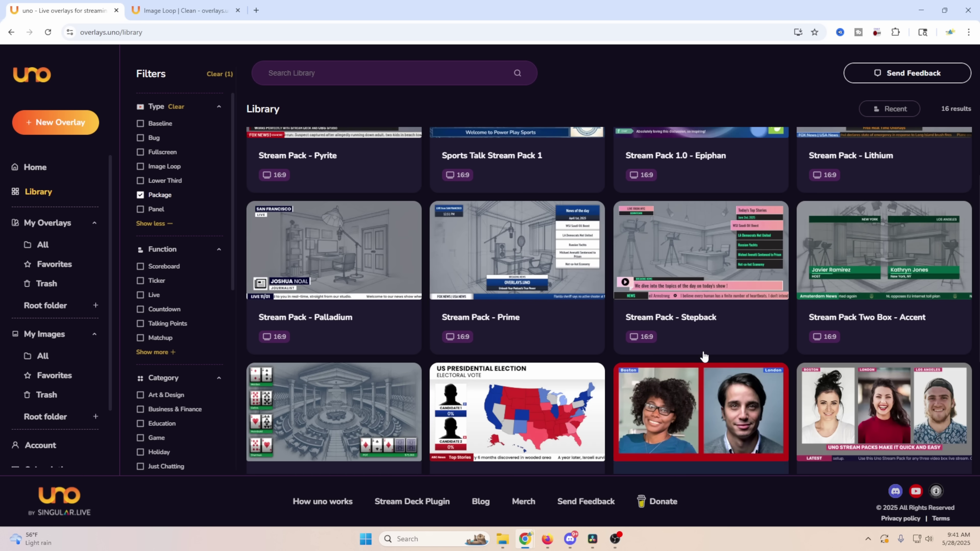
scroll(706, 355, "down", 2)
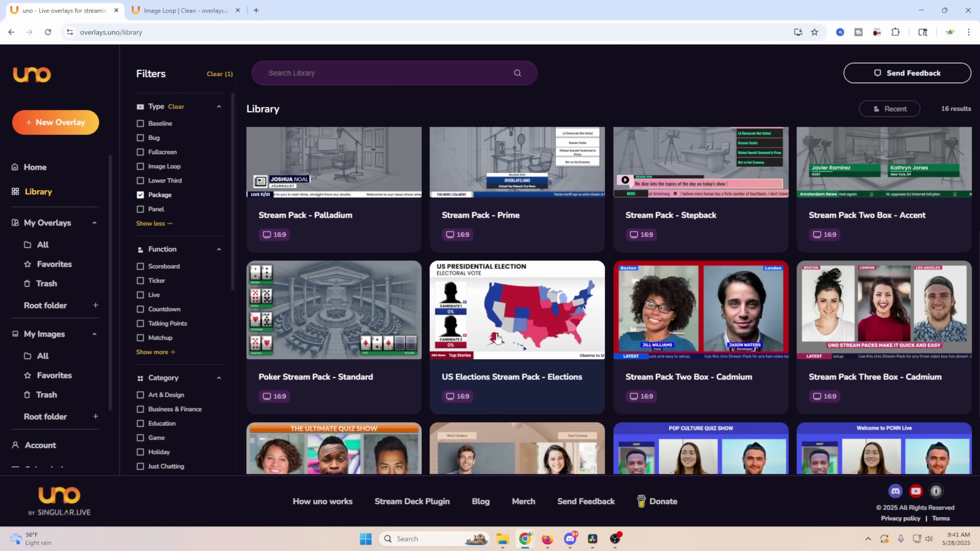
scroll(500, 338, "up", 2)
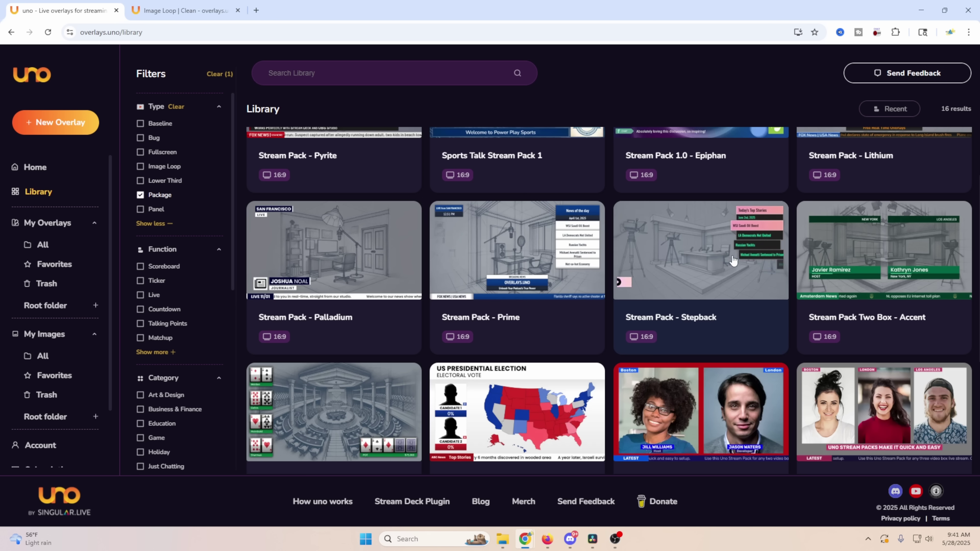
scroll(379, 321, "up", 2)
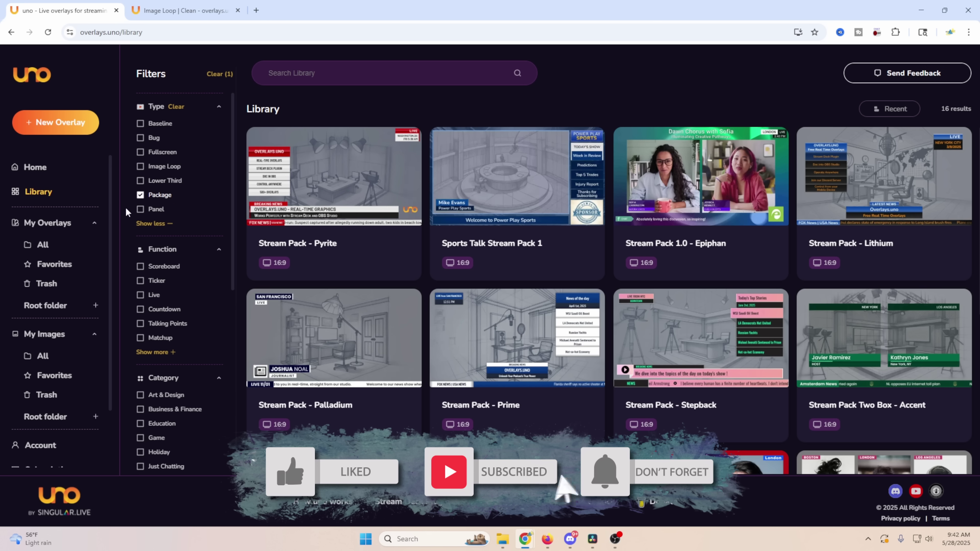
Replace the Package type filter with Panel and browse the 31 panel overlays.
left_click(140, 195)
left_click(140, 209)
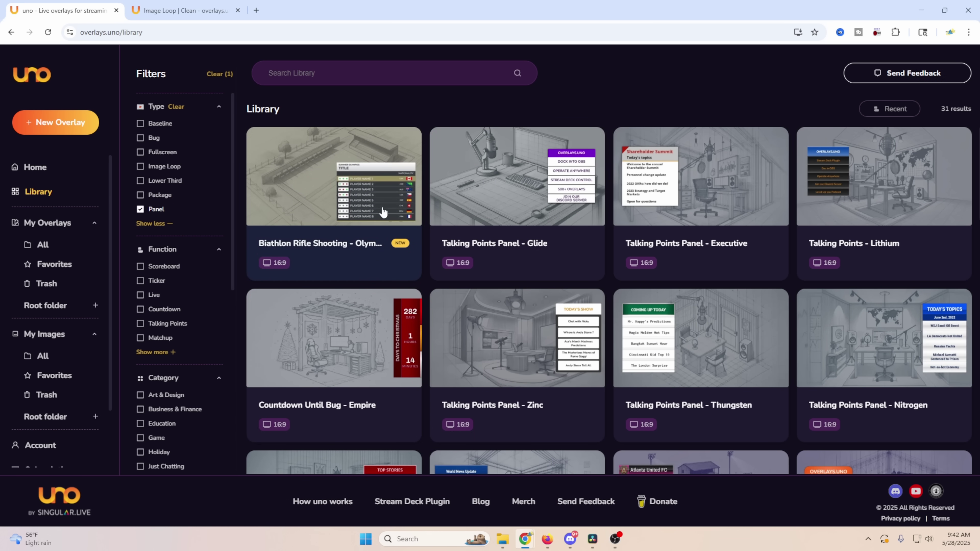
scroll(375, 347, "down", 4)
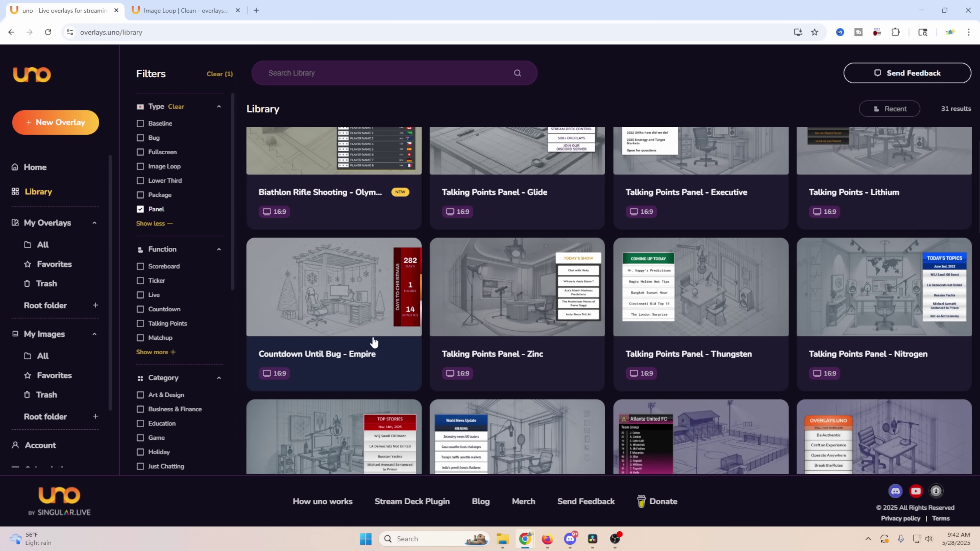
scroll(373, 341, "up", 3)
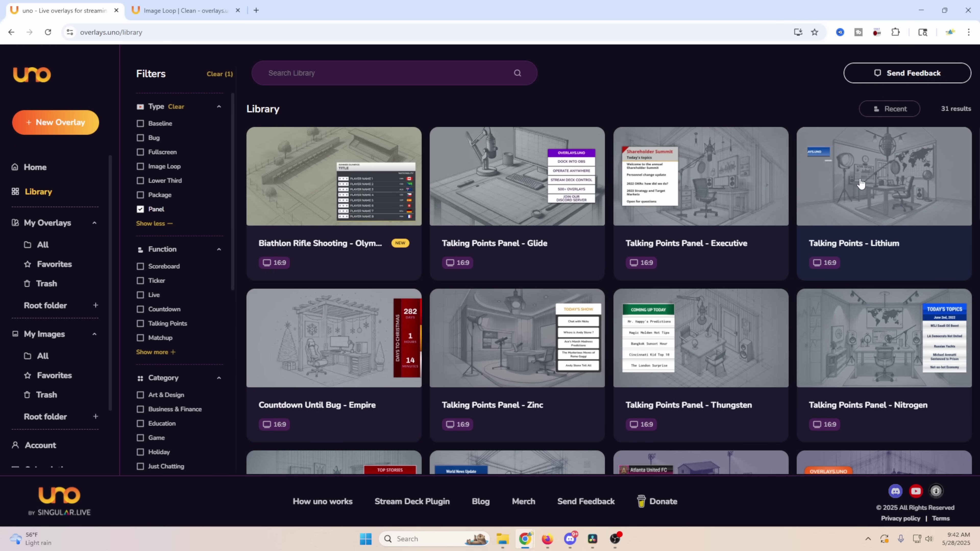
scroll(835, 191, "down", 3)
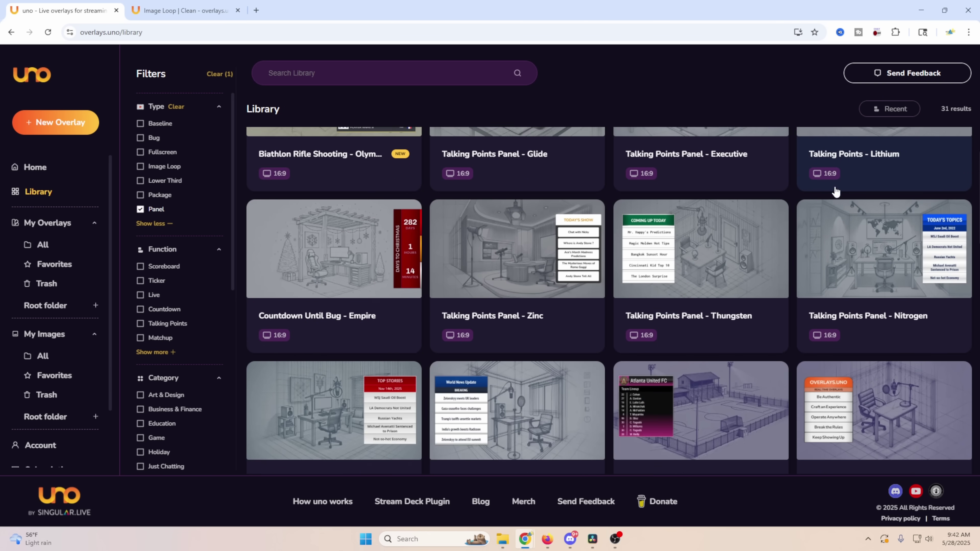